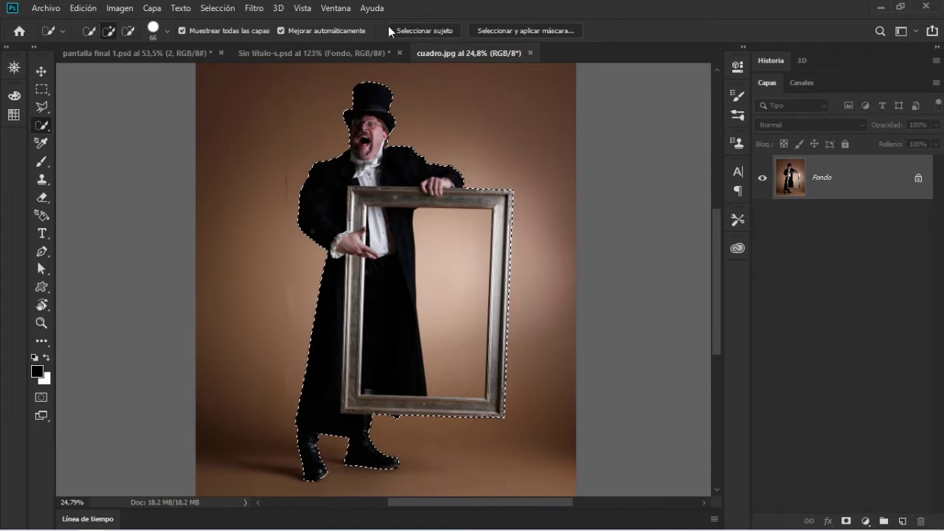
# Show the selection-tool flyout that holds the Magic Wand, keeping the man and frame selected
pyautogui.rightClick(49, 124)
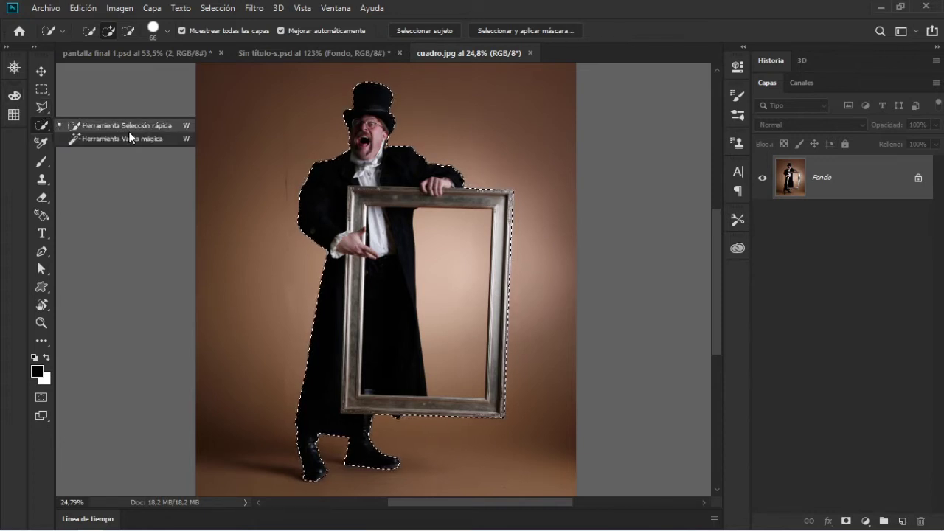
# Choose the Magic Wand tool from the Quick Selection flyout
pyautogui.click(113, 138)
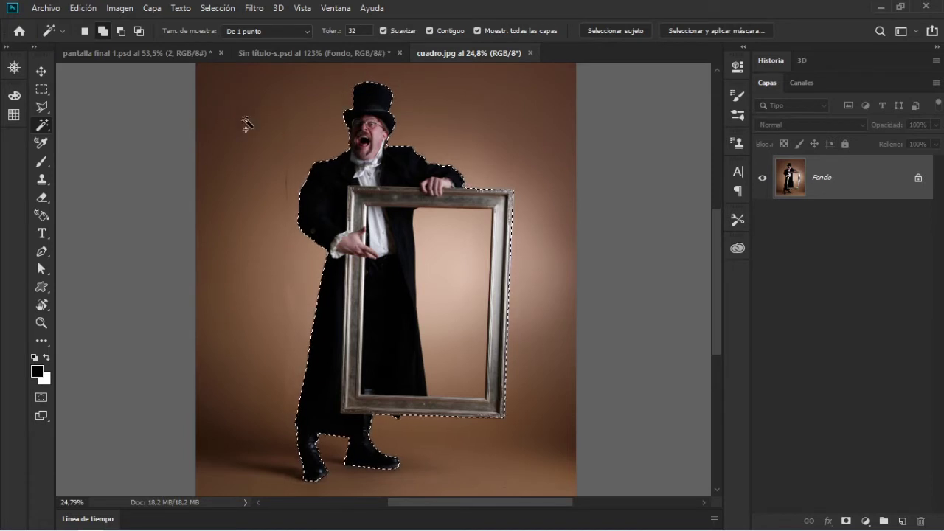
pyautogui.scroll(1, 251, 123)
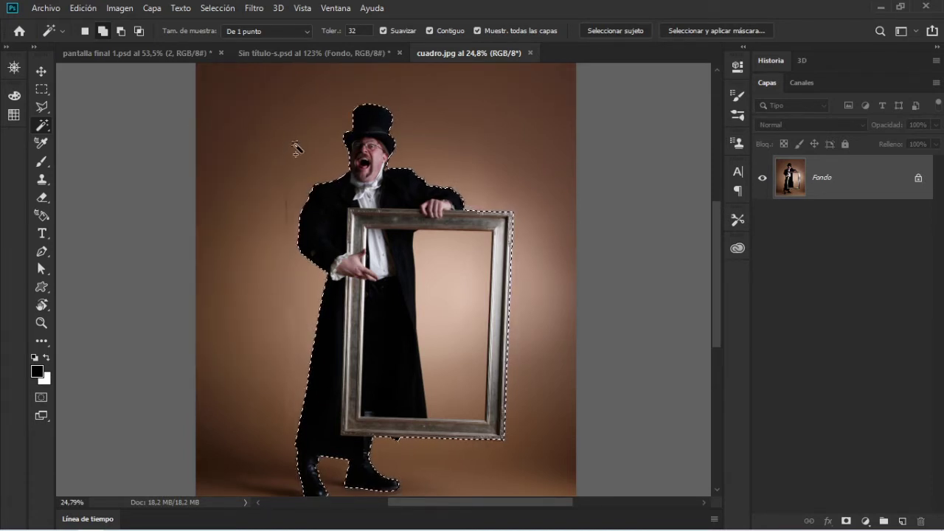
pyautogui.scroll(-1, 339, 154)
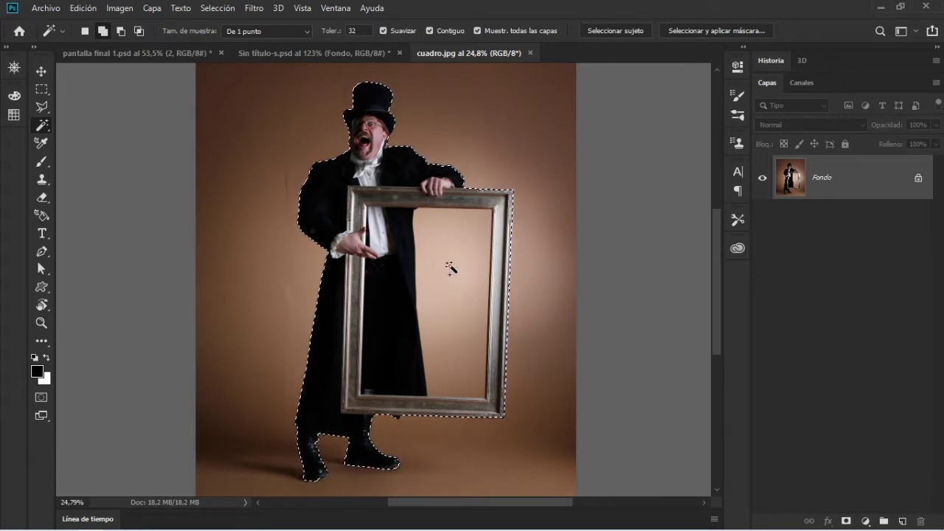
pyautogui.rightClick(43, 124)
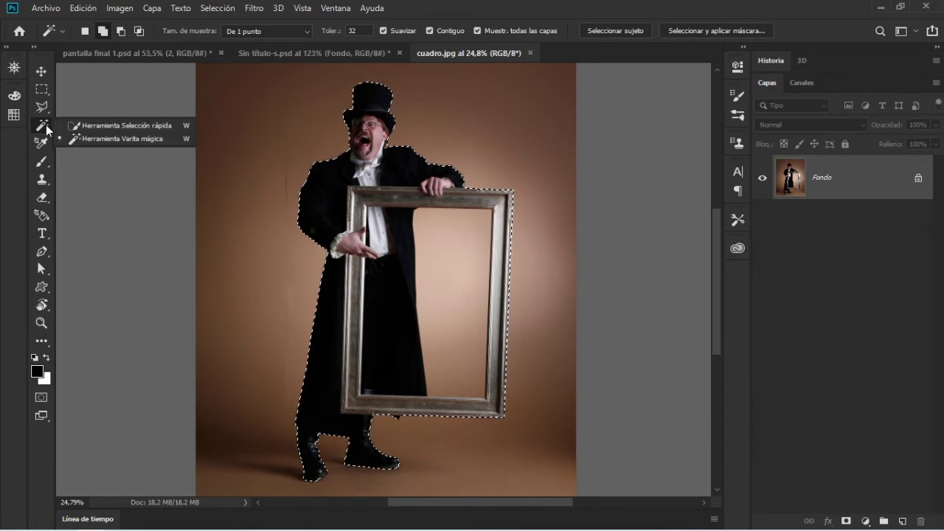
pyautogui.click(108, 137)
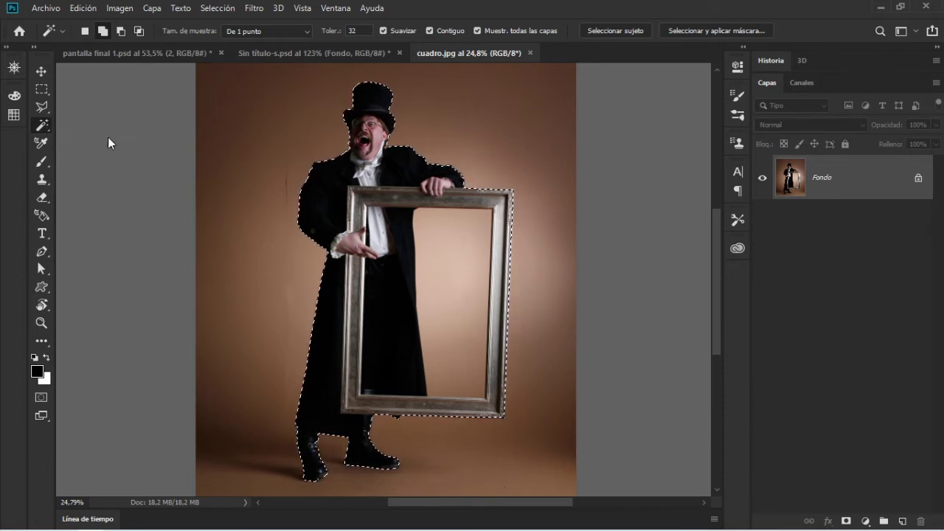
# Zoom in on the man and try the Subtract and New selection modes
pyautogui.press('alt')
pyautogui.scroll(2, 435, 295)
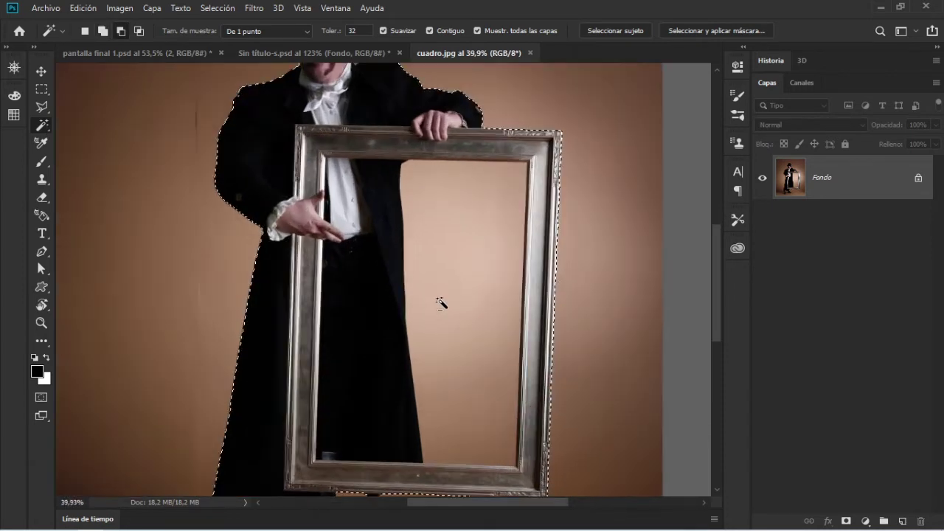
pyautogui.scroll(2, 431, 310)
pyautogui.scroll(-1, 430, 312)
pyautogui.scroll(1, 399, 273)
pyautogui.scroll(2, 365, 229)
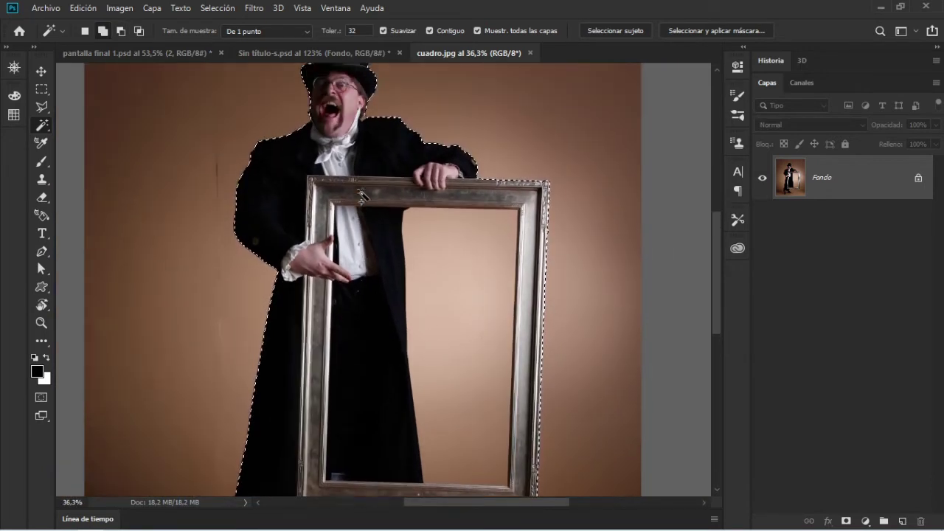
pyautogui.scroll(-1, 365, 229)
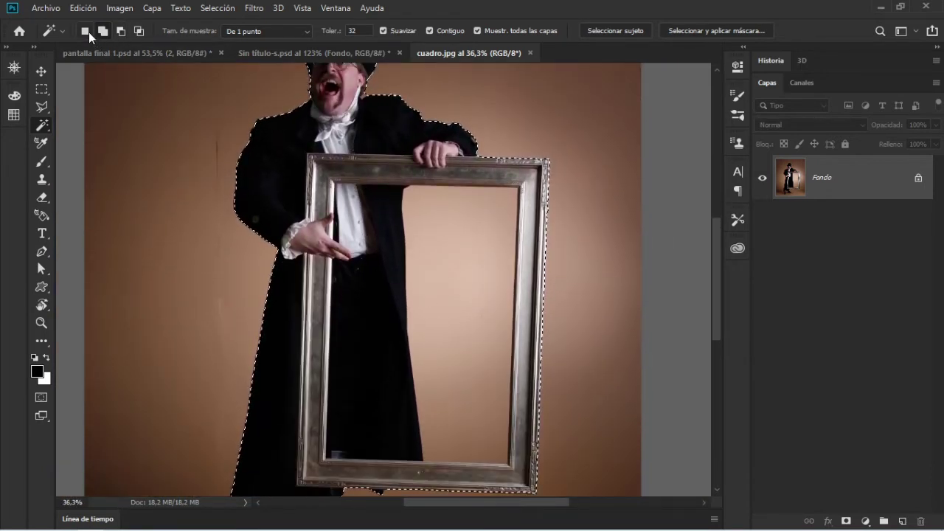
pyautogui.click(120, 32)
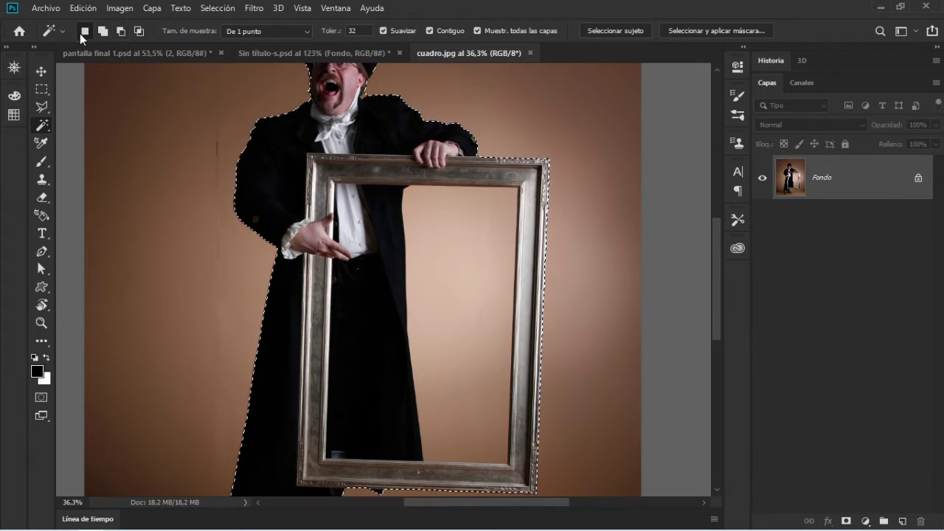
pyautogui.click(85, 32)
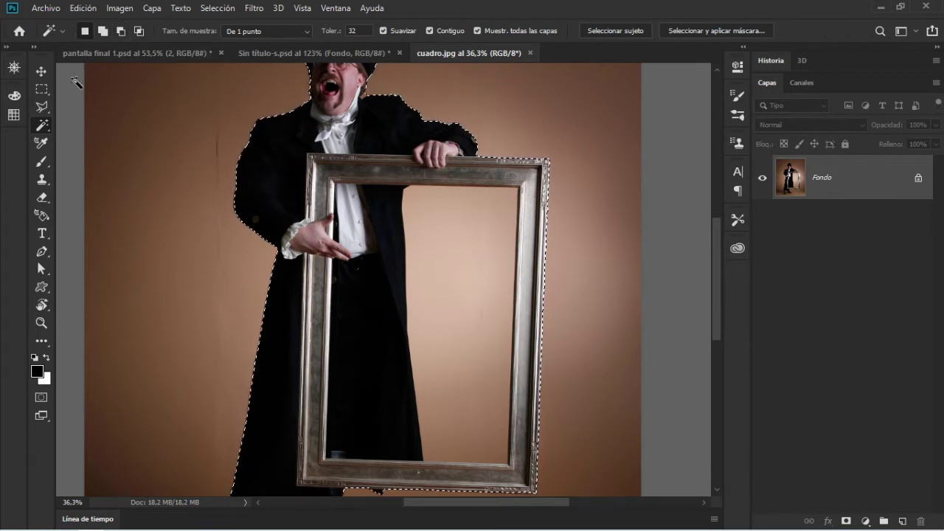
# Select the darker outer background as a new selection, then undo it from Edición
pyautogui.click(156, 116)
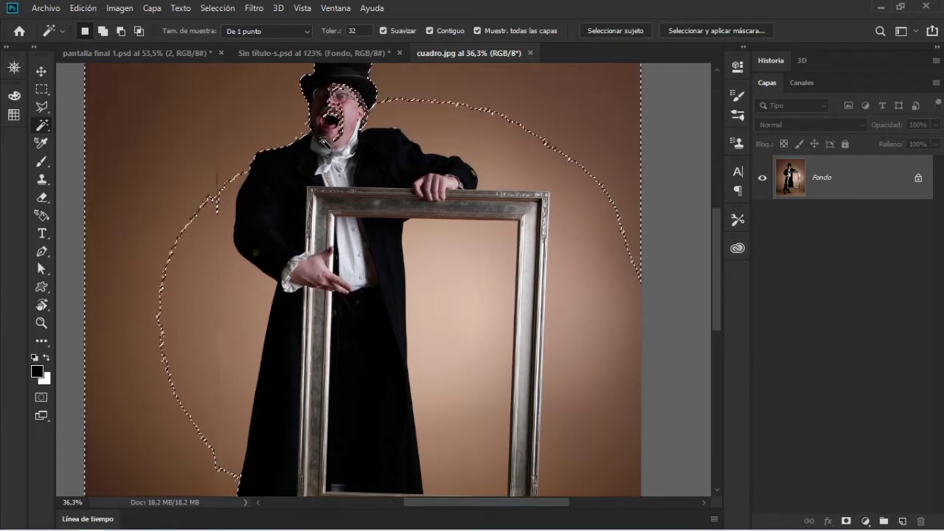
pyautogui.scroll(2, 221, 148)
pyautogui.scroll(-1, 221, 148)
pyautogui.click(75, 11)
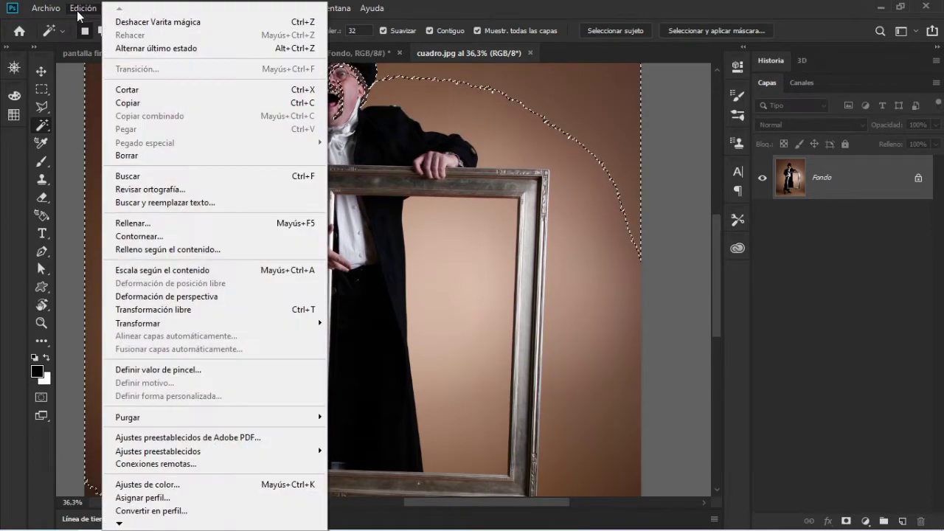
pyautogui.click(109, 20)
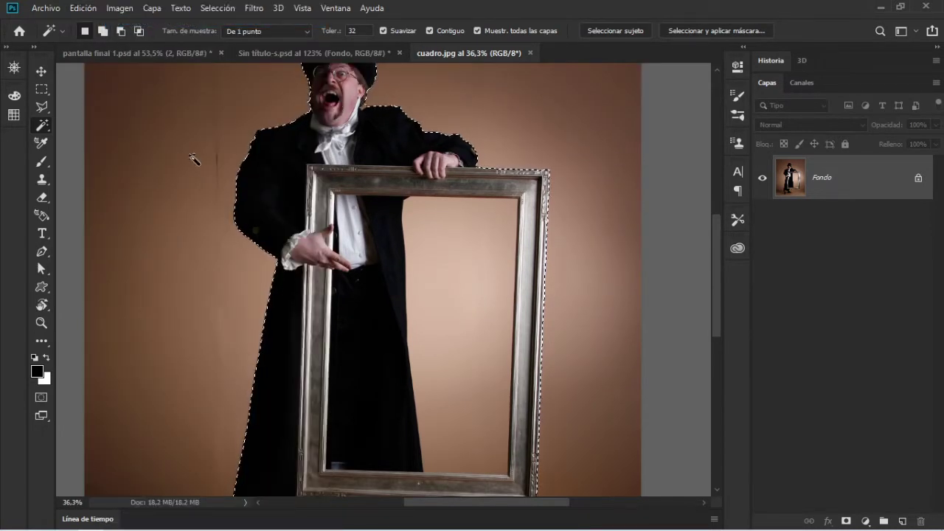
# In Add mode, add the surrounding background, then undo that addition from Edición
pyautogui.scroll(2, 190, 156)
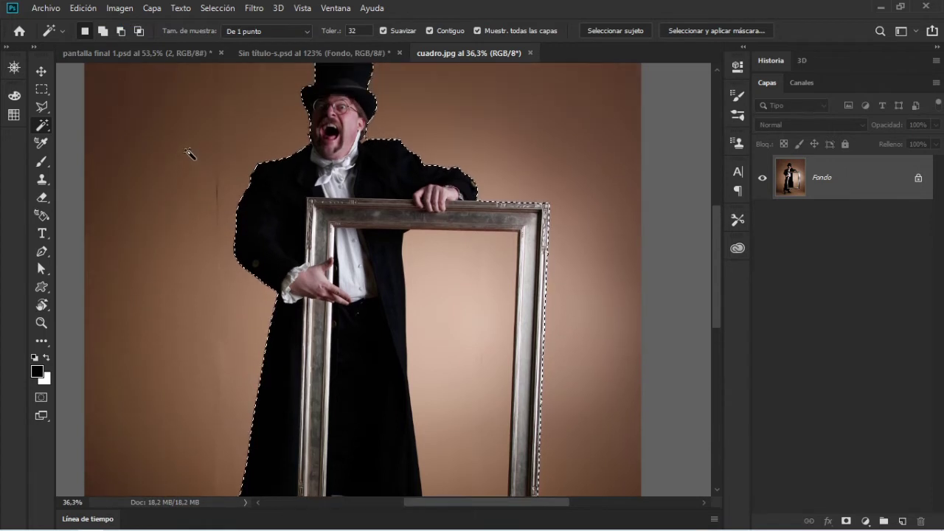
pyautogui.click(99, 34)
pyautogui.scroll(-2, 175, 102)
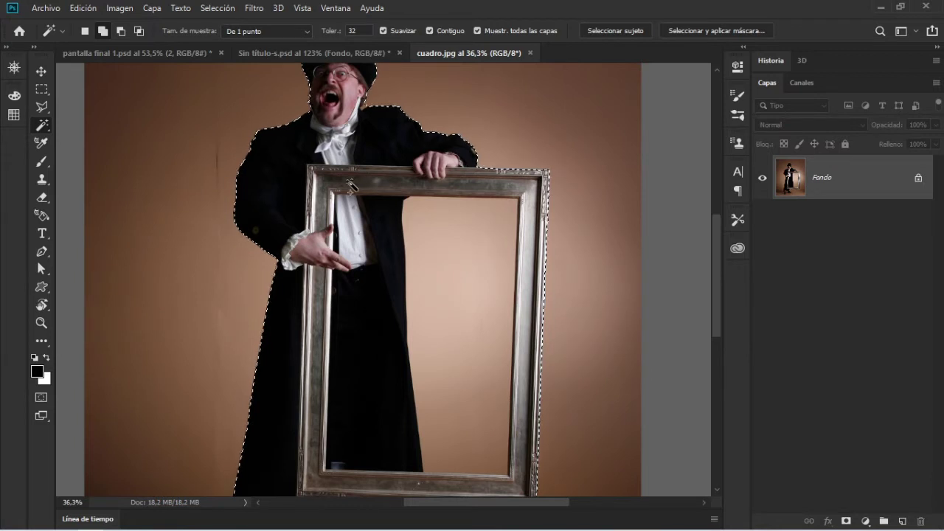
pyautogui.click(245, 135)
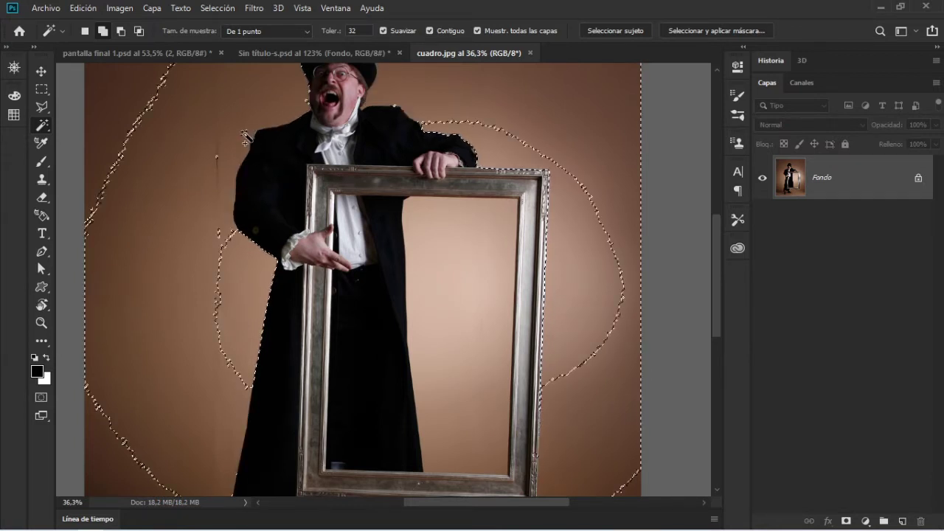
pyautogui.scroll(3, 154, 135)
pyautogui.scroll(-2, 154, 136)
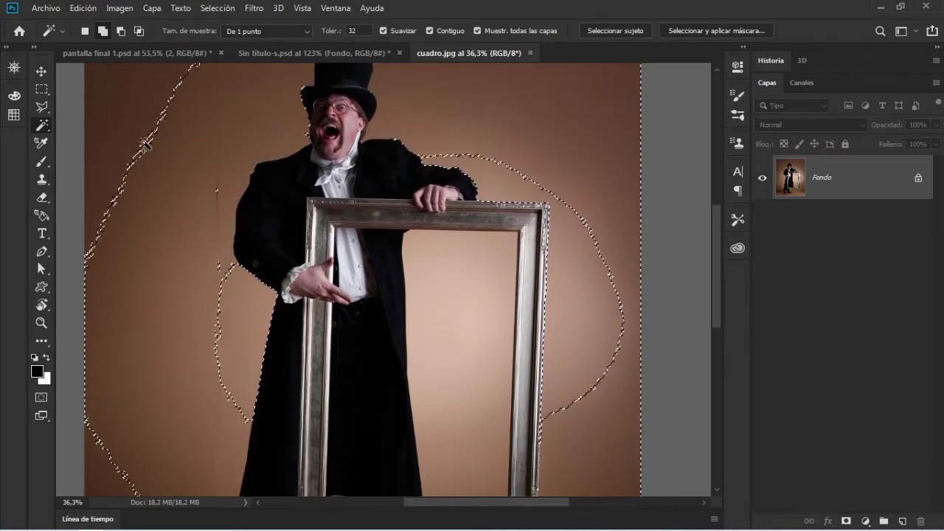
pyautogui.click(82, 8)
pyautogui.click(119, 22)
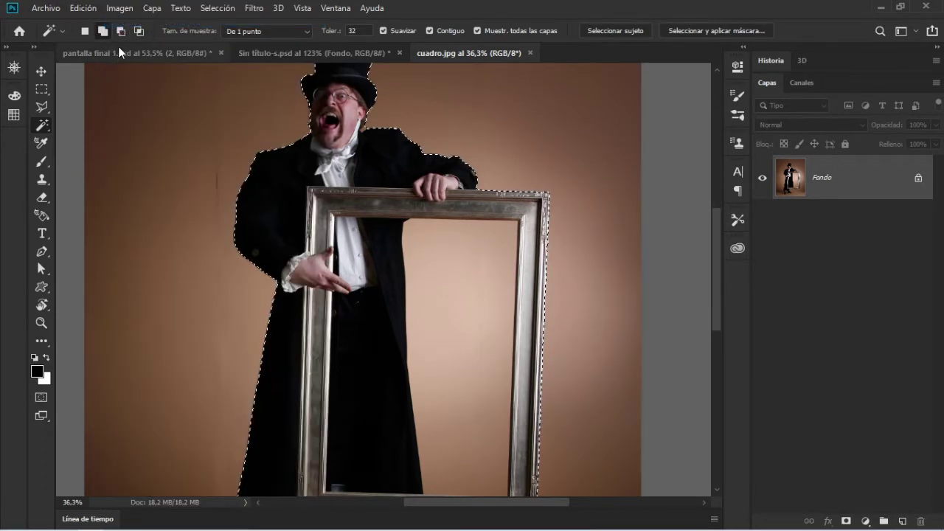
# Subtract the coat from the selection, then undo it with Ctrl+Z
pyautogui.click(121, 32)
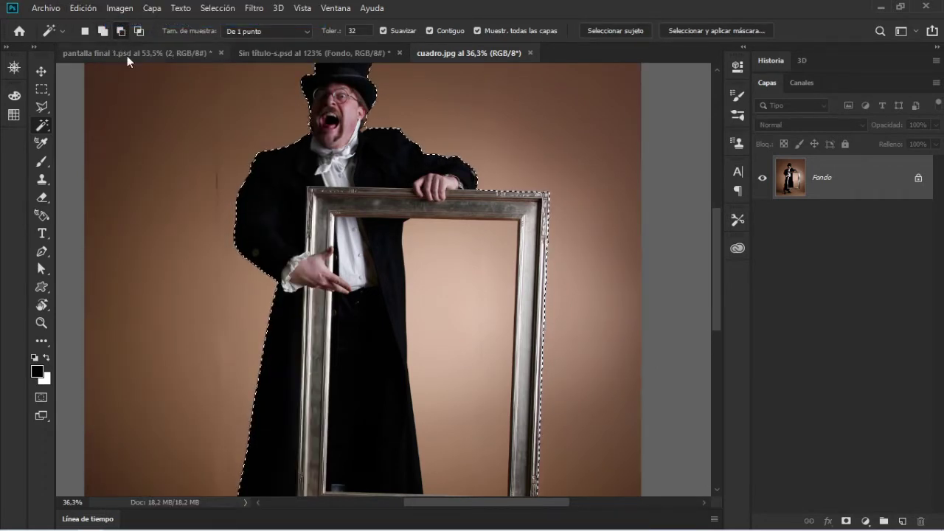
pyautogui.click(273, 162)
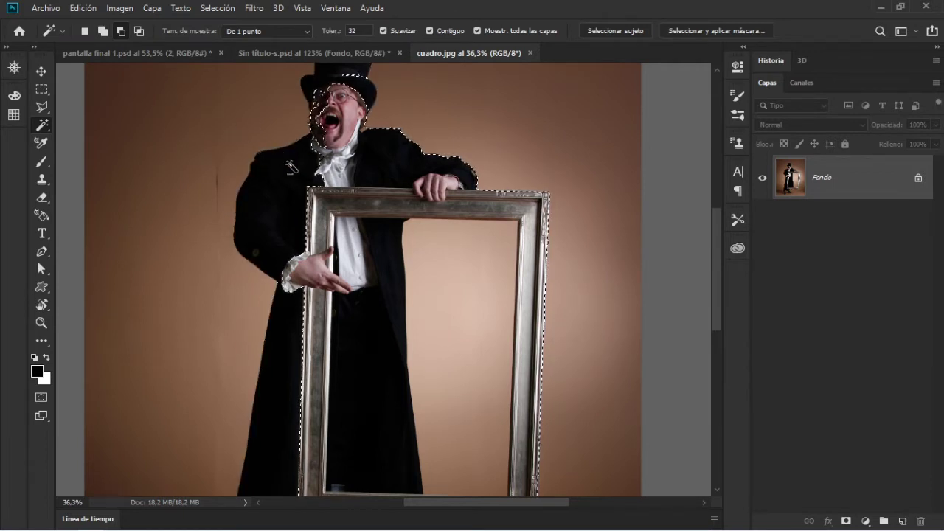
pyautogui.scroll(-2, 284, 174)
pyautogui.hotkey('ctrl', 'z')
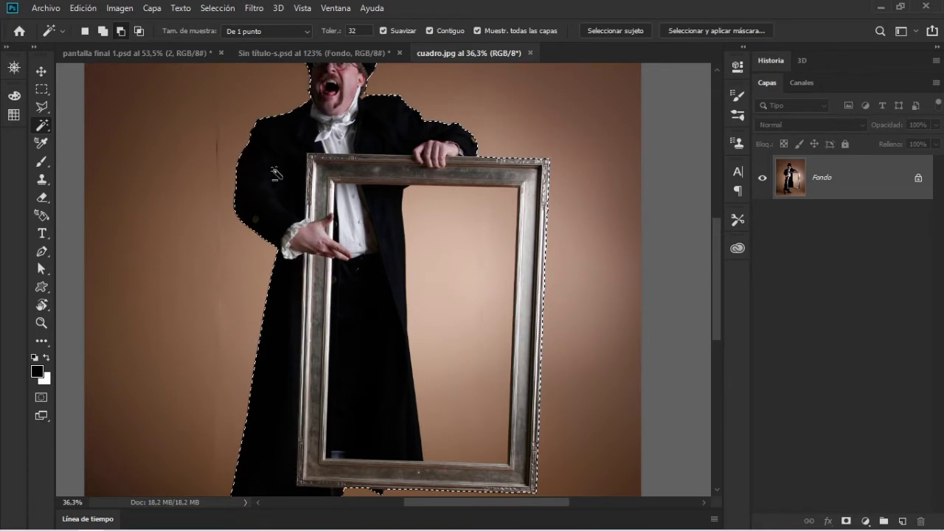
pyautogui.scroll(2, 291, 190)
# Intersect the selection with the coat's shoulder, then add back the whole man, hat and frame
pyautogui.click(139, 30)
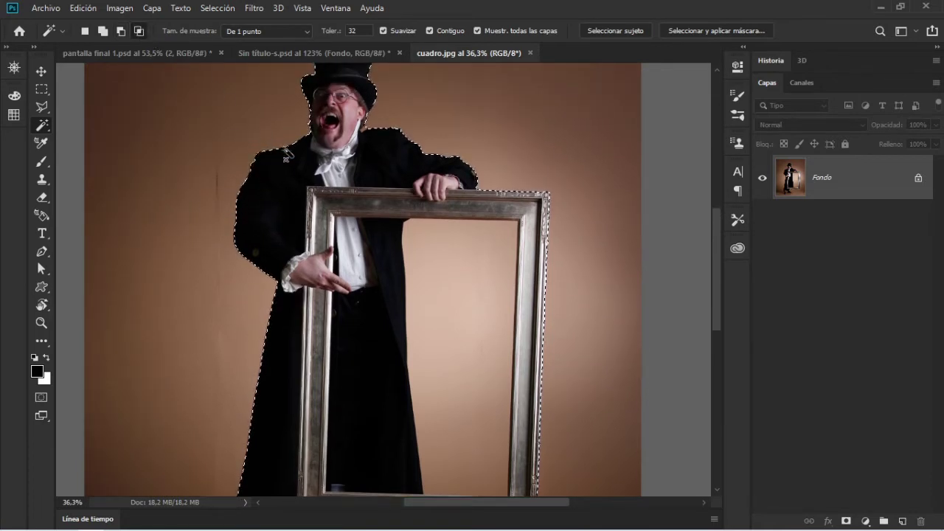
pyautogui.click(436, 164)
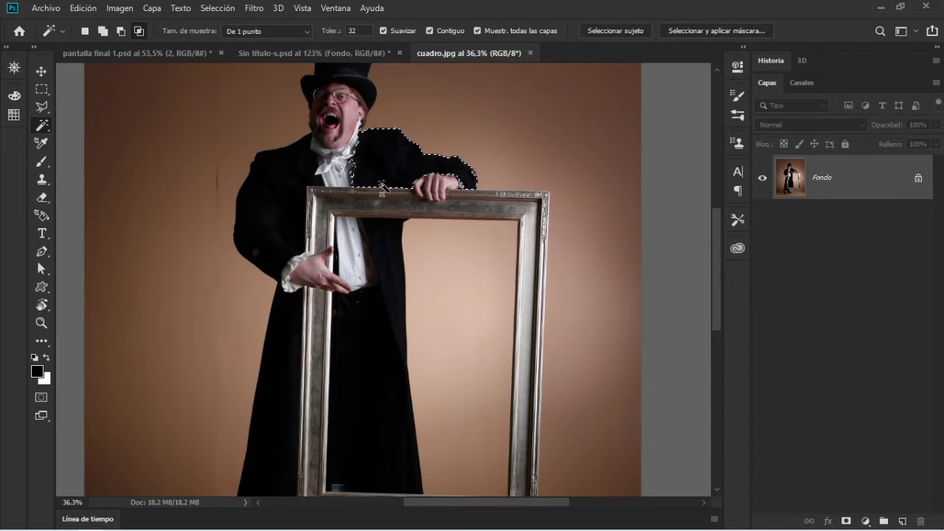
pyautogui.scroll(2, 384, 196)
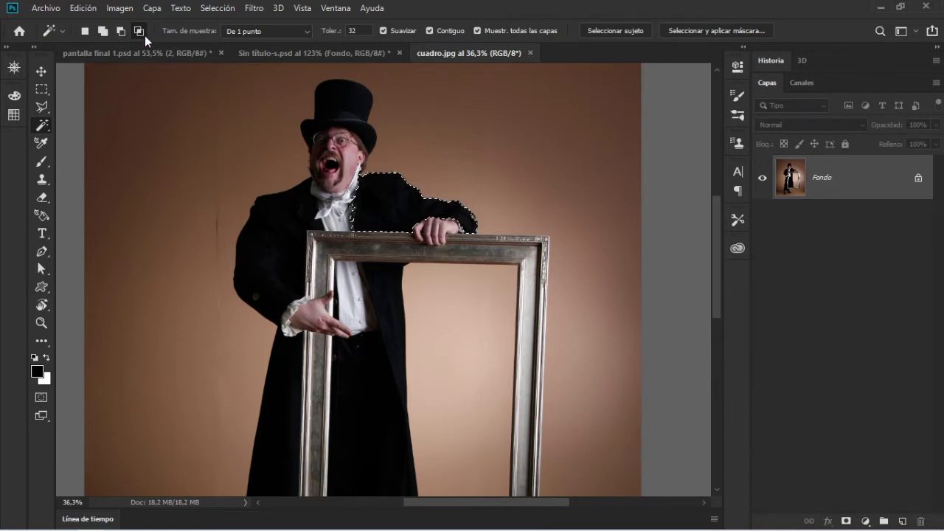
pyautogui.click(103, 31)
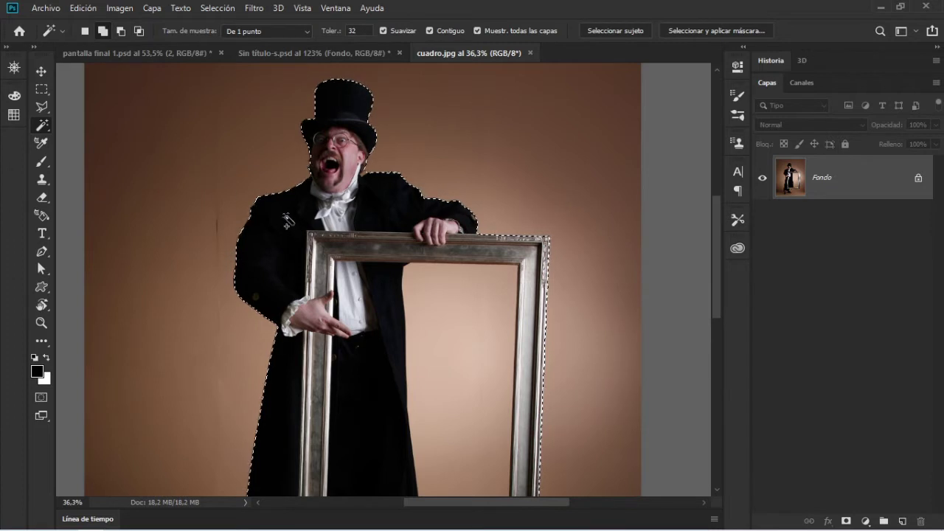
pyautogui.click(294, 218)
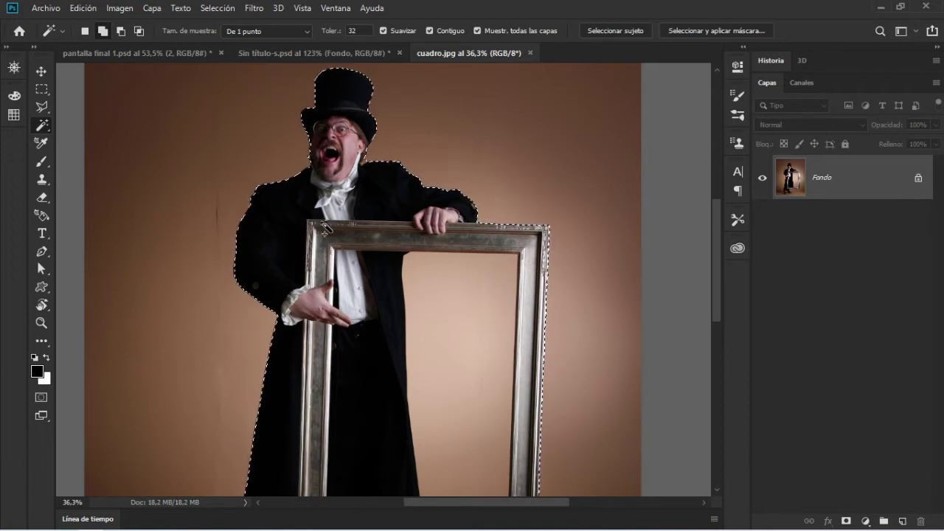
# Set the Magic Wand to Subtract mode and check the outline down to the boots
pyautogui.click(123, 30)
pyautogui.scroll(2, 372, 315)
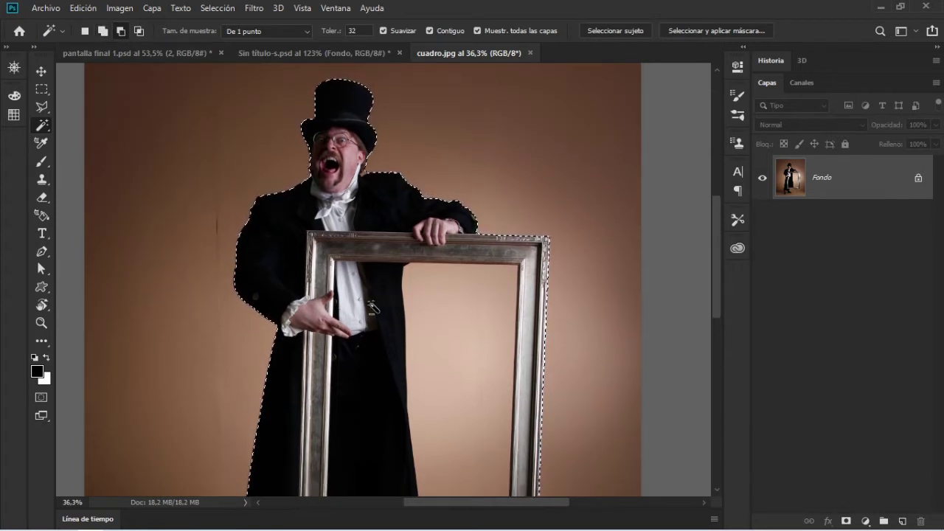
pyautogui.scroll(-4, 413, 303)
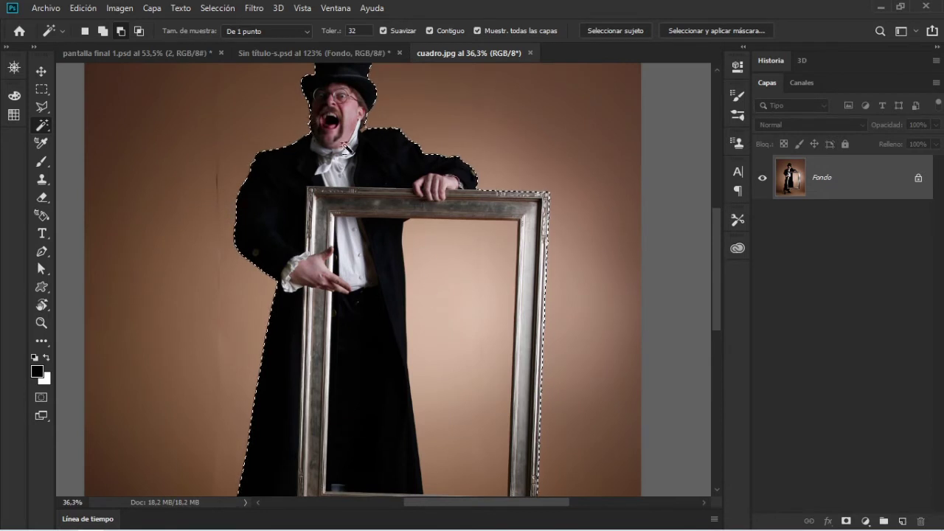
pyautogui.scroll(-3, 415, 332)
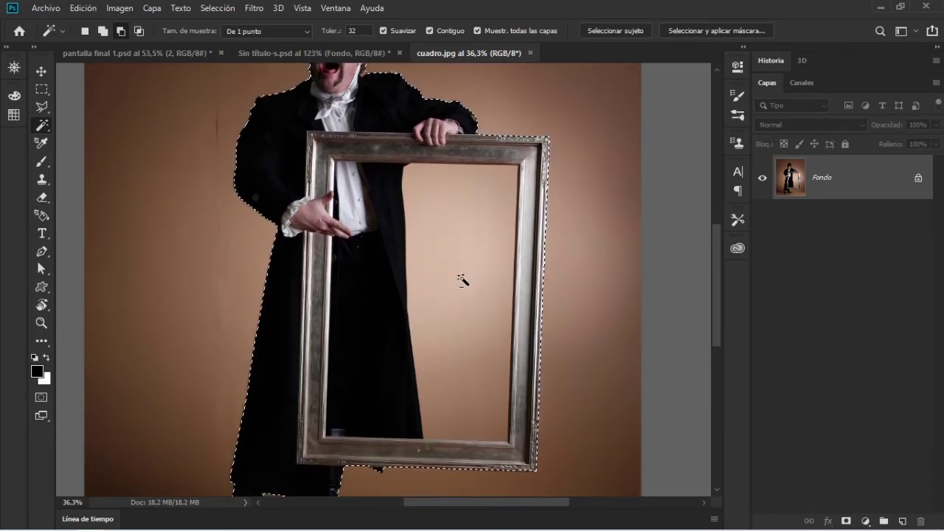
pyautogui.scroll(-4, 460, 276)
pyautogui.scroll(1, 472, 293)
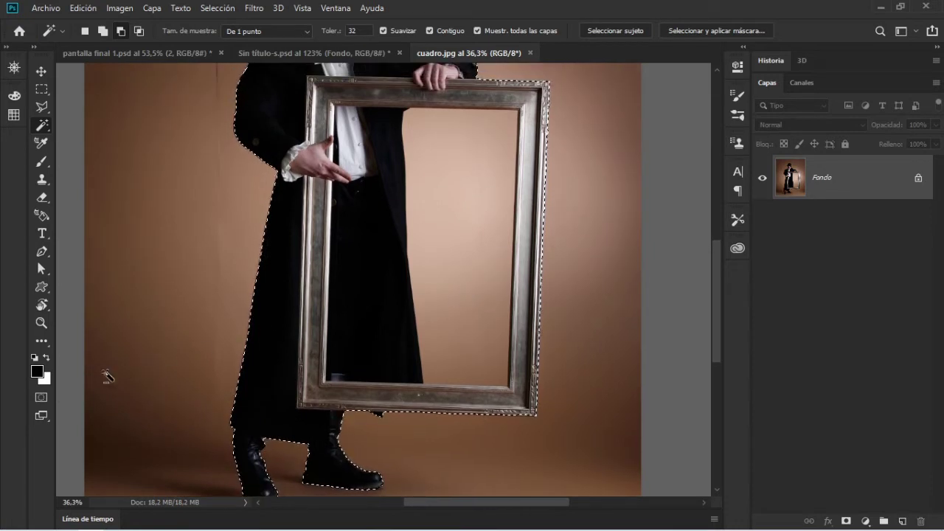
pyautogui.click(40, 397)
pyautogui.scroll(2, 399, 304)
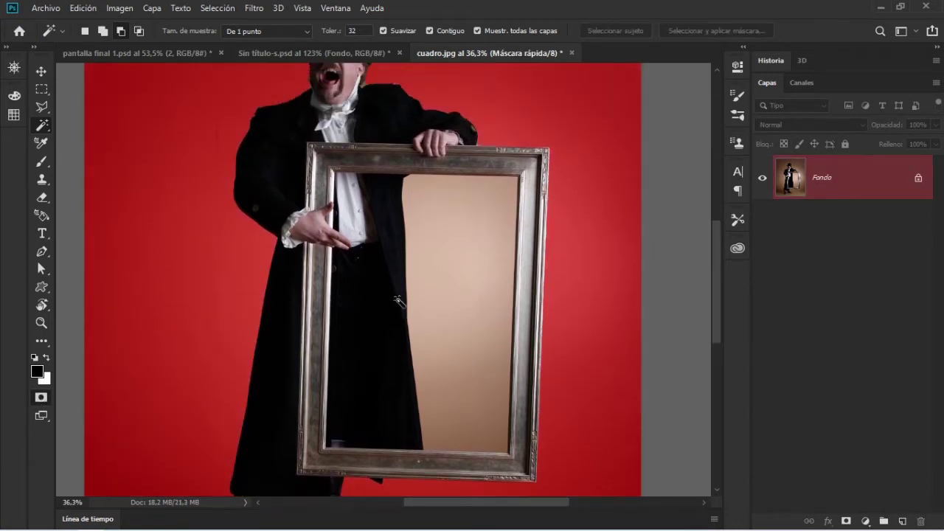
pyautogui.scroll(2, 424, 284)
pyautogui.scroll(2, 426, 285)
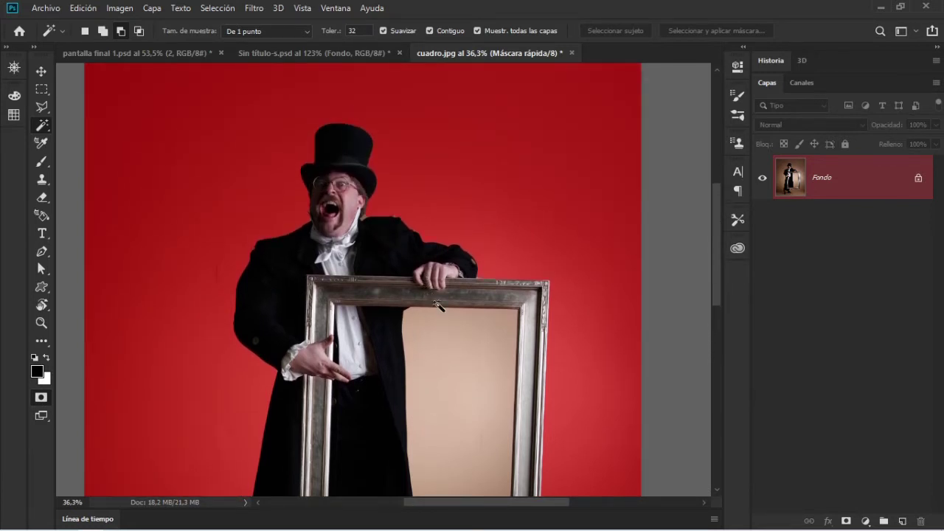
pyautogui.scroll(-2, 436, 304)
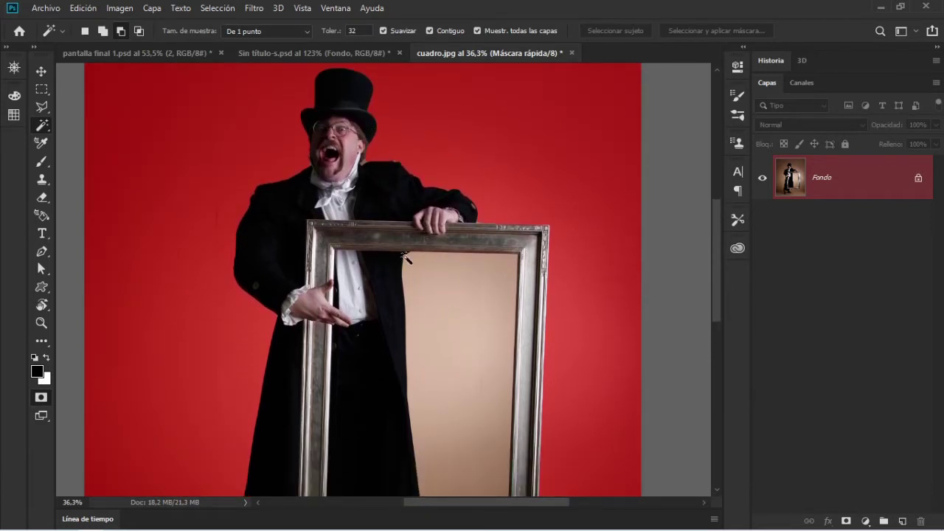
pyautogui.click(41, 399)
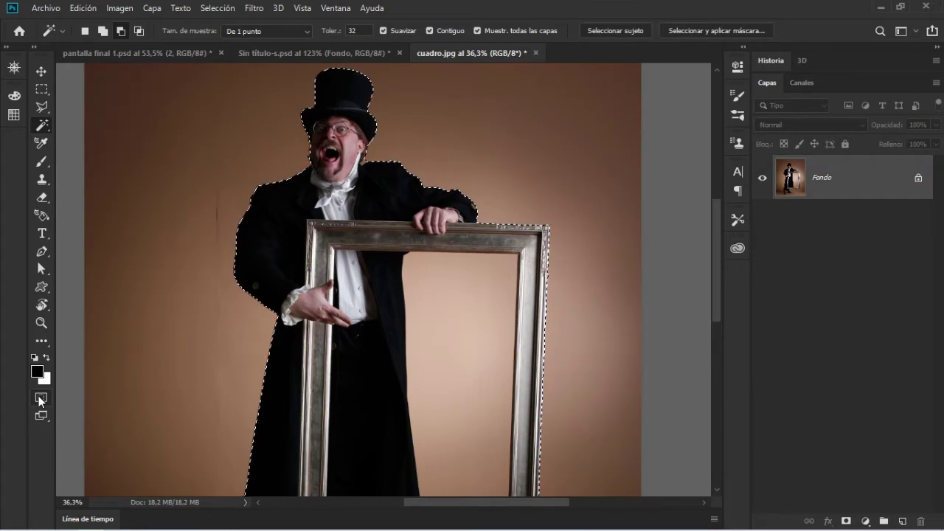
pyautogui.click(41, 398)
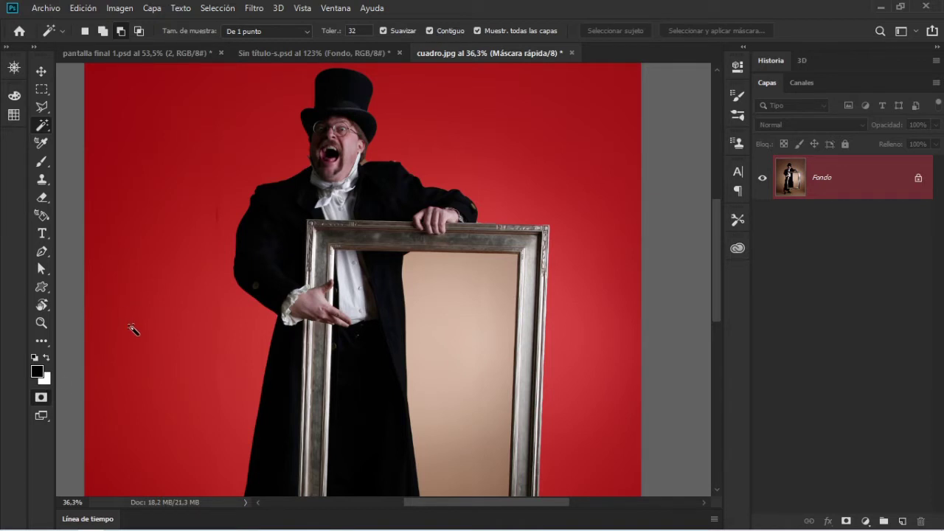
pyautogui.click(42, 397)
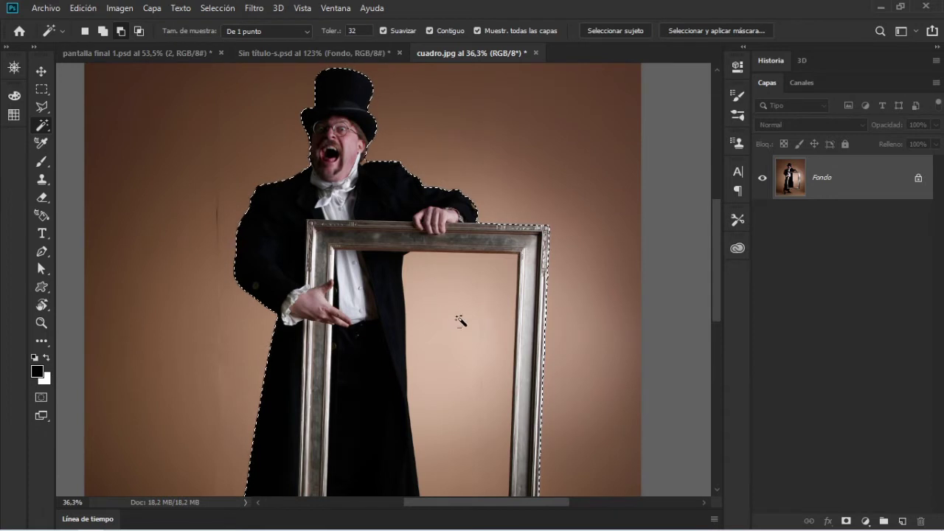
# Subtract the brown background in the frame's upper and lower openings from the selection
pyautogui.scroll(-3, 459, 321)
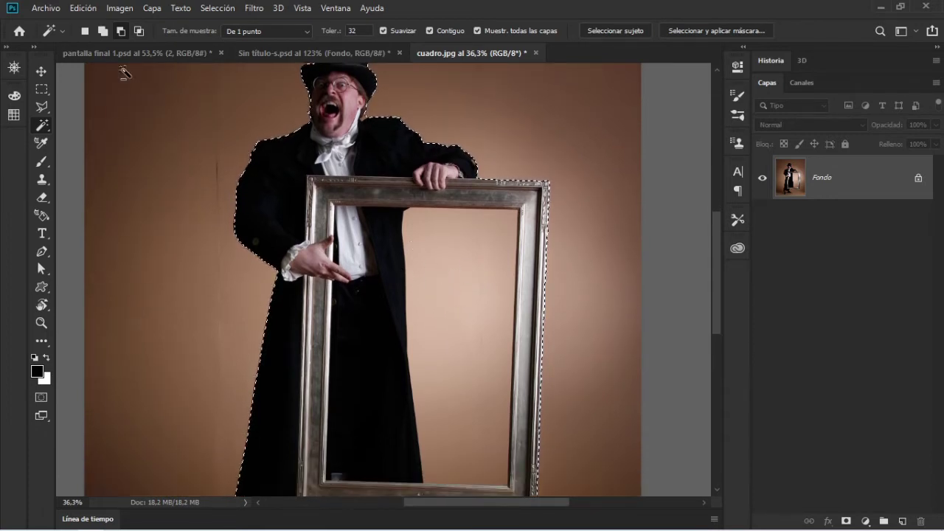
pyautogui.click(121, 31)
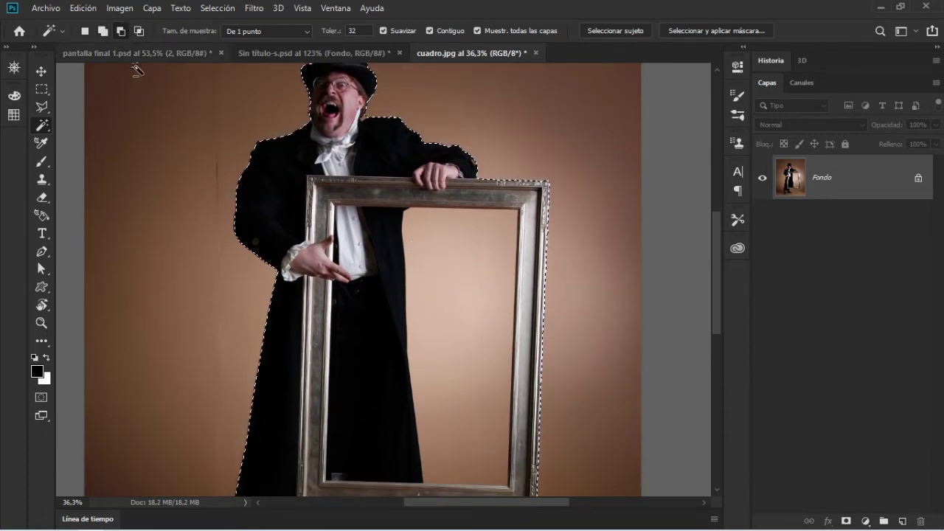
pyautogui.click(459, 264)
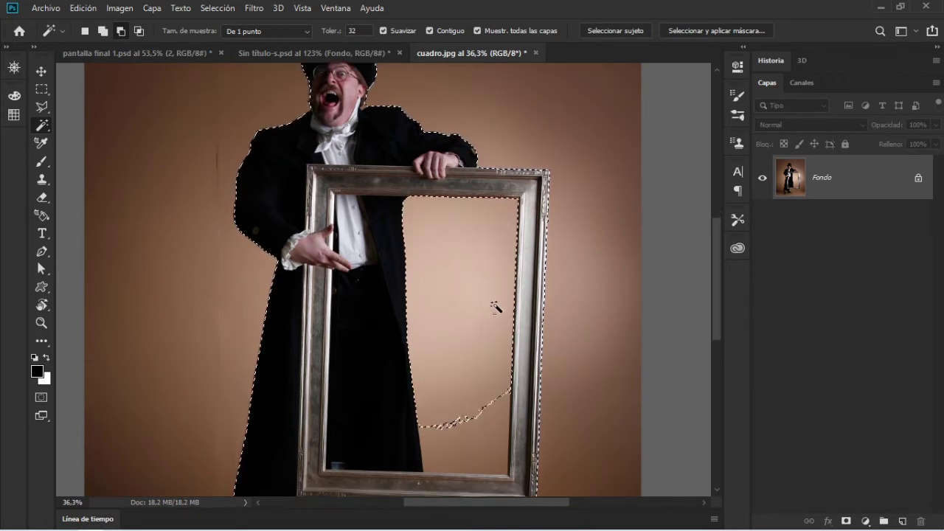
pyautogui.scroll(-2, 495, 306)
pyautogui.scroll(2, 438, 211)
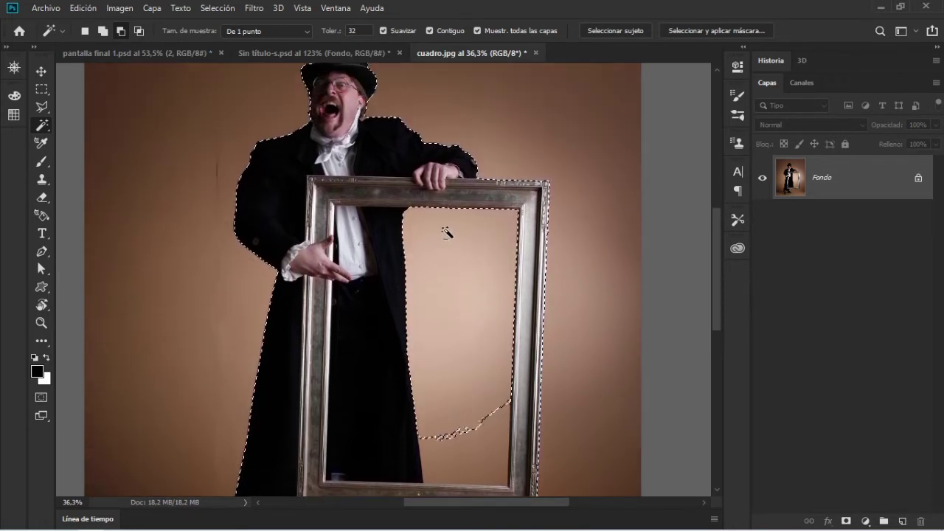
pyautogui.click(365, 30)
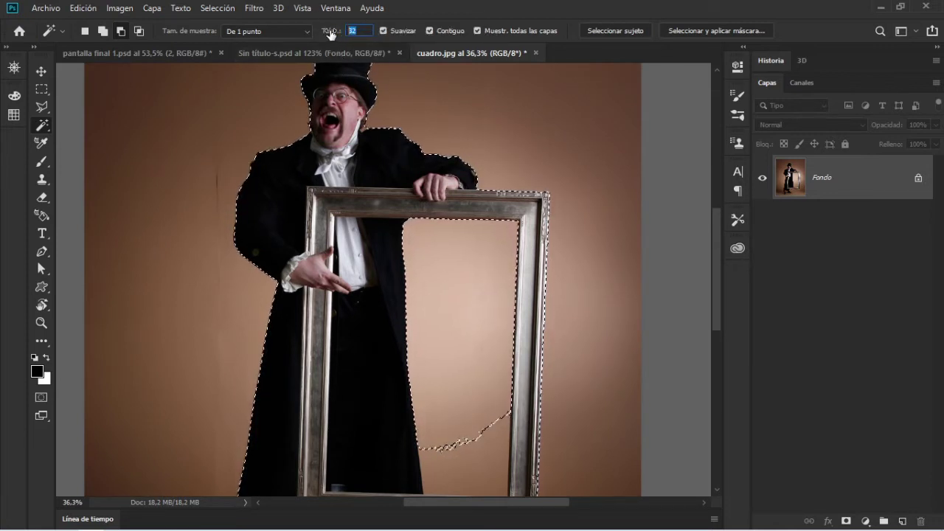
pyautogui.click(480, 477)
# Verify the selection with a Quick Mask toggle, then switch to the Quick Selection tool
pyautogui.scroll(-1, 472, 431)
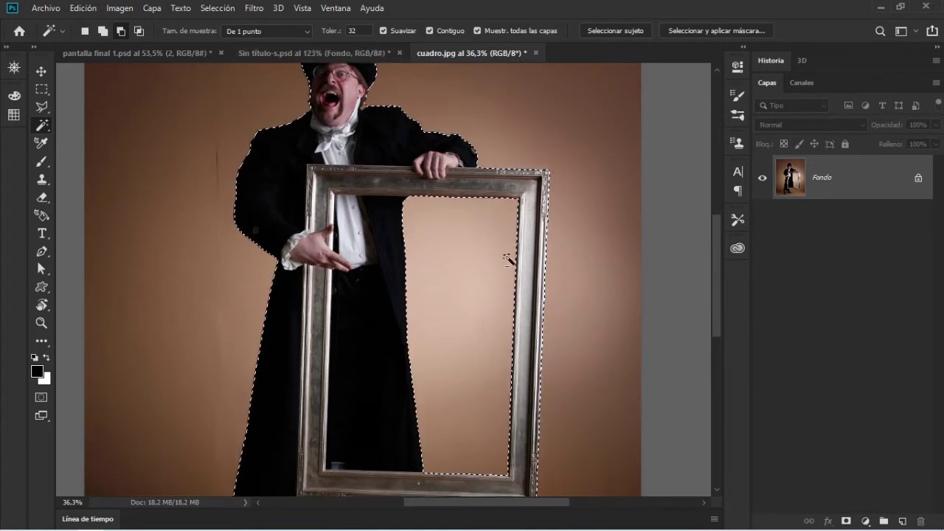
pyautogui.scroll(2, 492, 282)
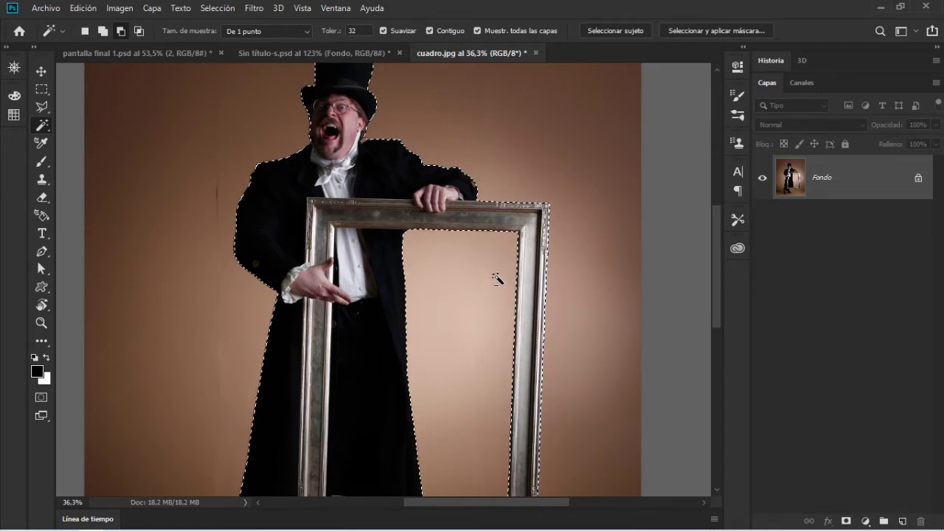
pyautogui.scroll(-2, 494, 284)
pyautogui.scroll(-3, 493, 288)
pyautogui.scroll(3, 492, 295)
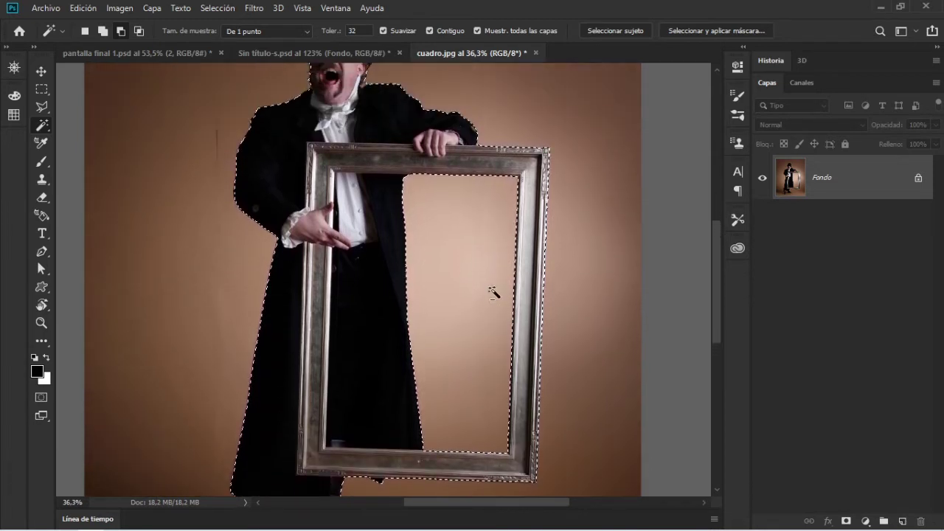
pyautogui.scroll(-1, 484, 288)
pyautogui.scroll(-1, 457, 299)
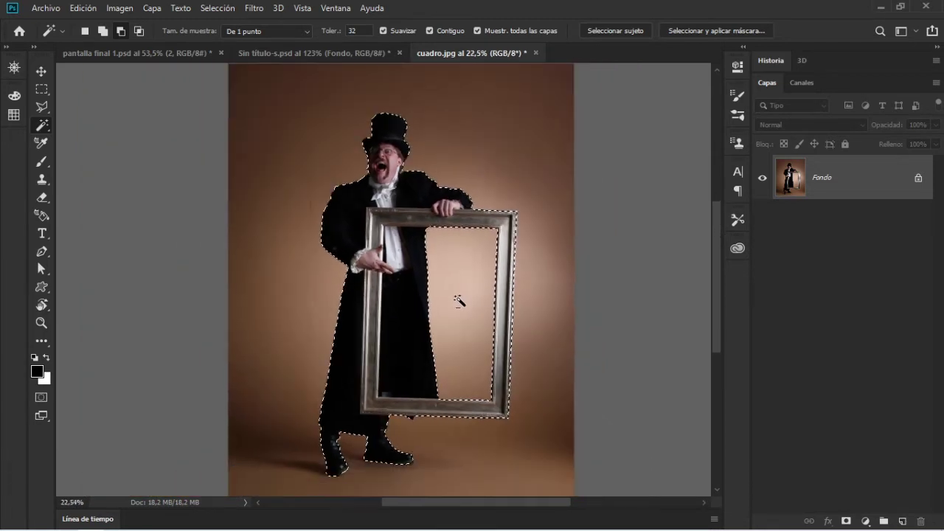
pyautogui.scroll(-1, 449, 301)
pyautogui.scroll(1, 447, 303)
pyautogui.press('q')
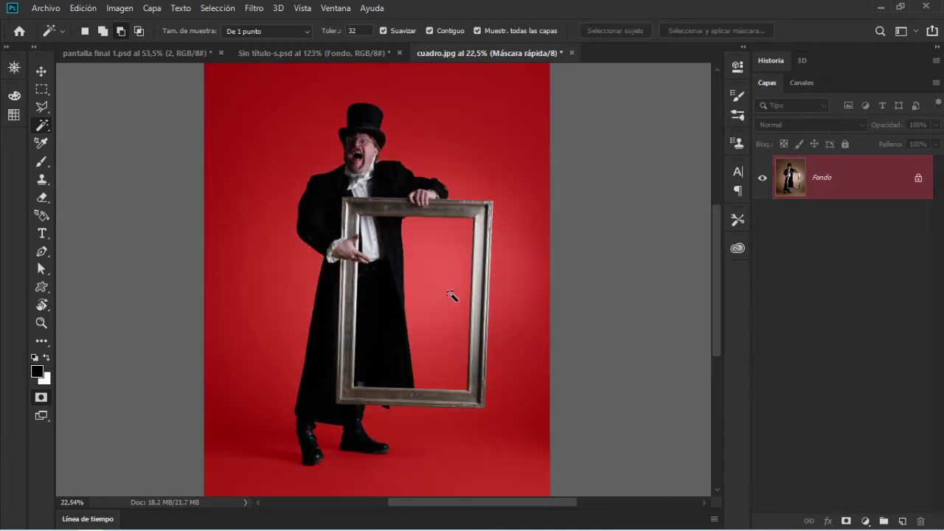
pyautogui.press('q')
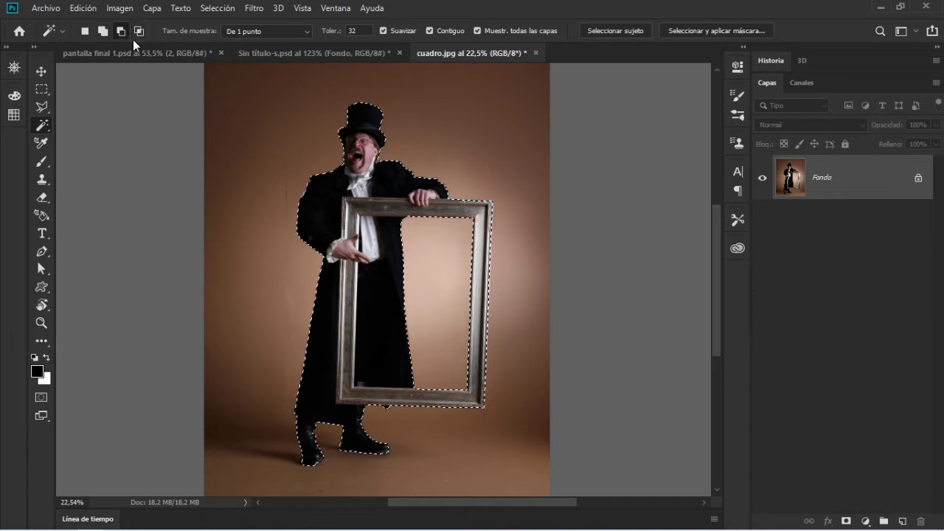
pyautogui.rightClick(42, 126)
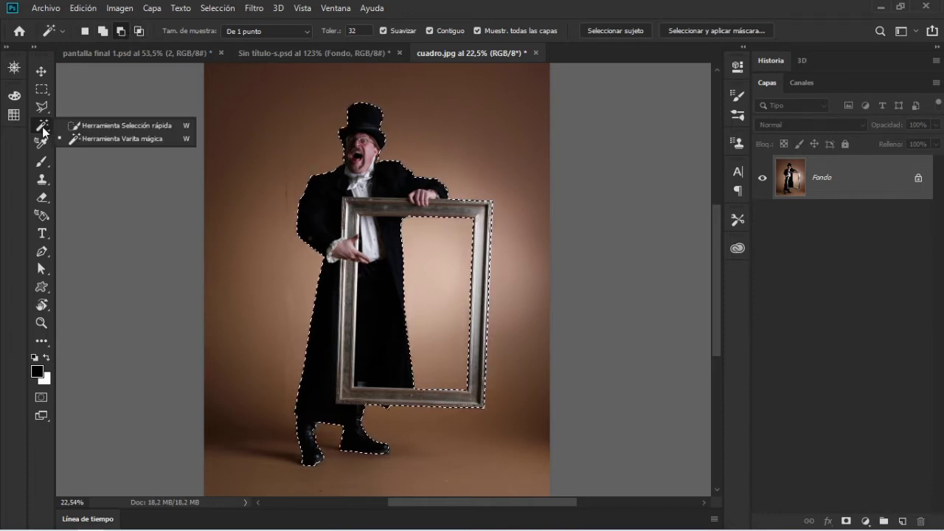
pyautogui.click(99, 125)
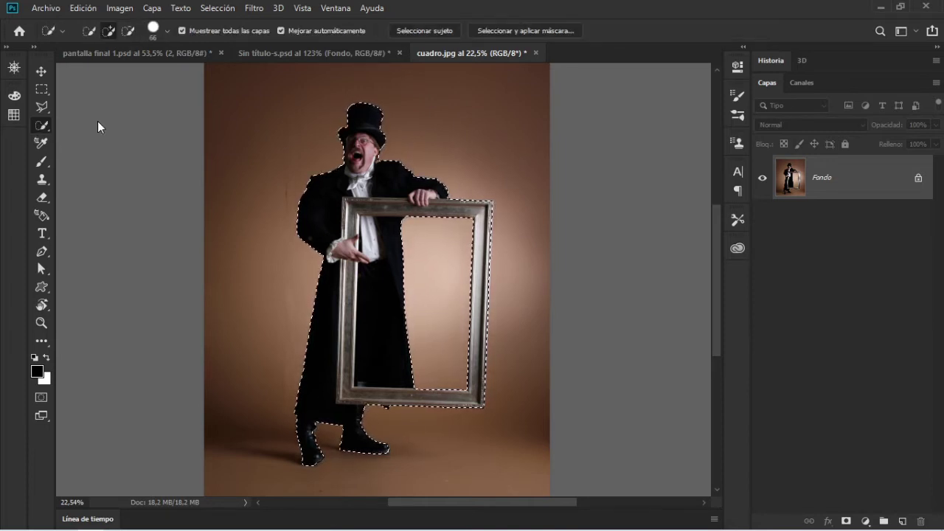
# Zoom to the man's head and hat, and undo stray New-mode selection spots
pyautogui.rightClick(39, 131)
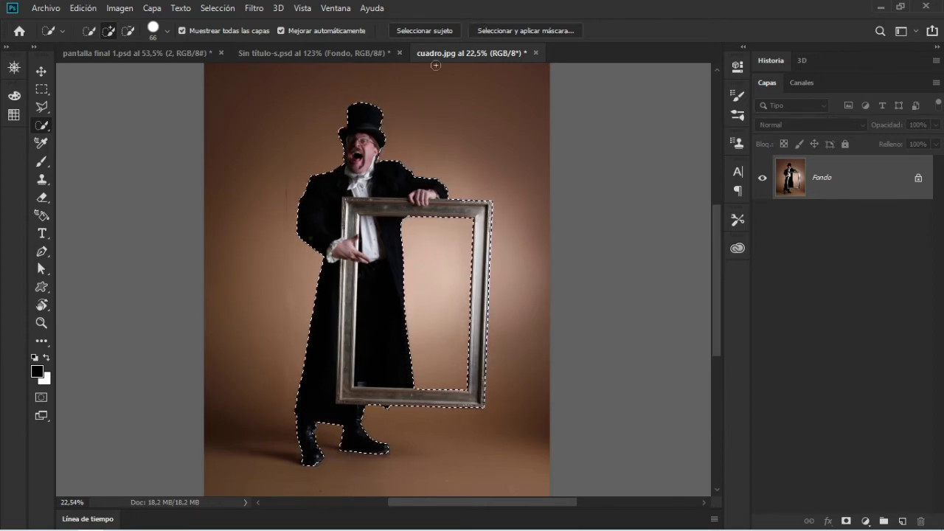
pyautogui.scroll(3, 416, 208)
pyautogui.scroll(2, 416, 208)
pyautogui.scroll(4, 415, 208)
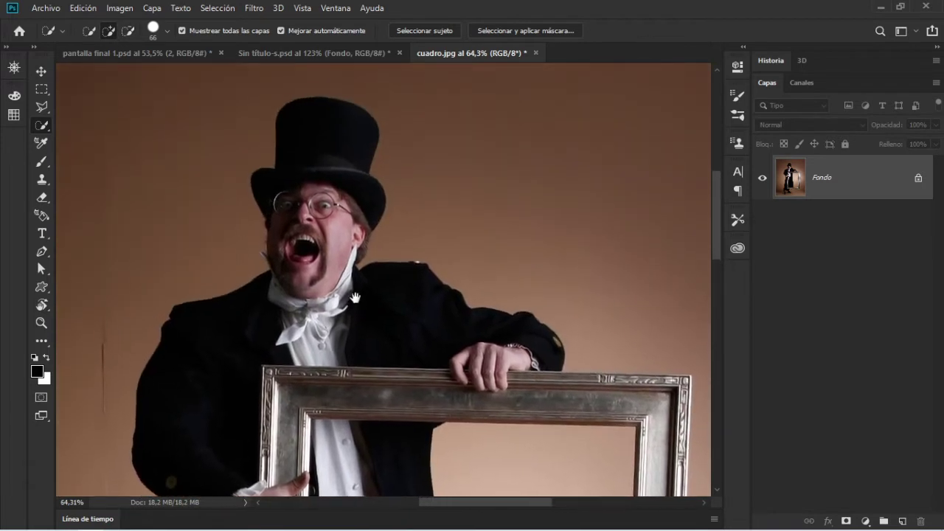
pyautogui.scroll(2, 316, 126)
pyautogui.moveTo(315, 143); pyautogui.dragTo(328, 172)
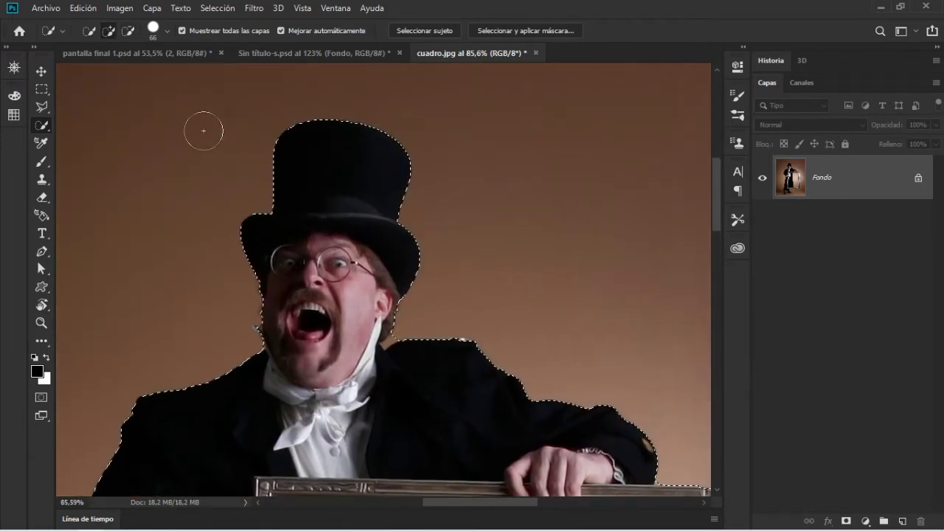
pyautogui.click(90, 31)
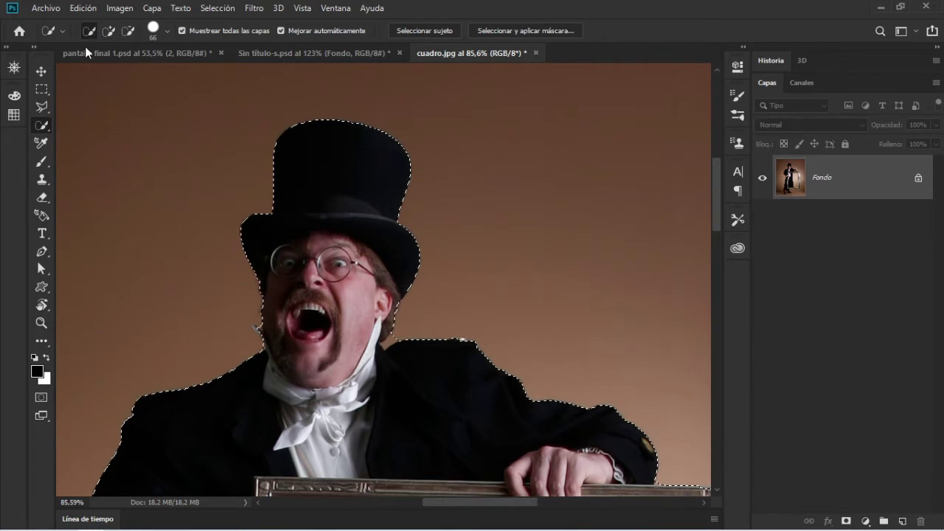
pyautogui.click(128, 140)
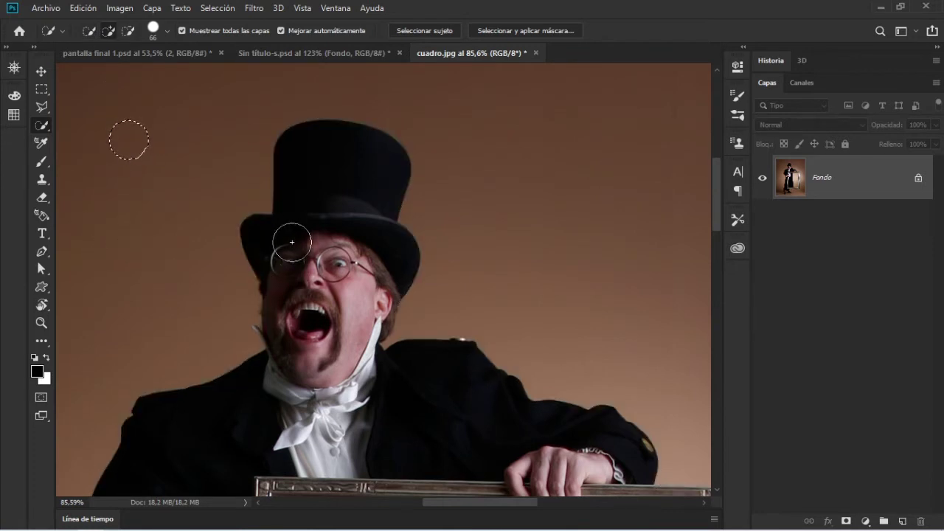
pyautogui.hotkey('ctrl', 'z')
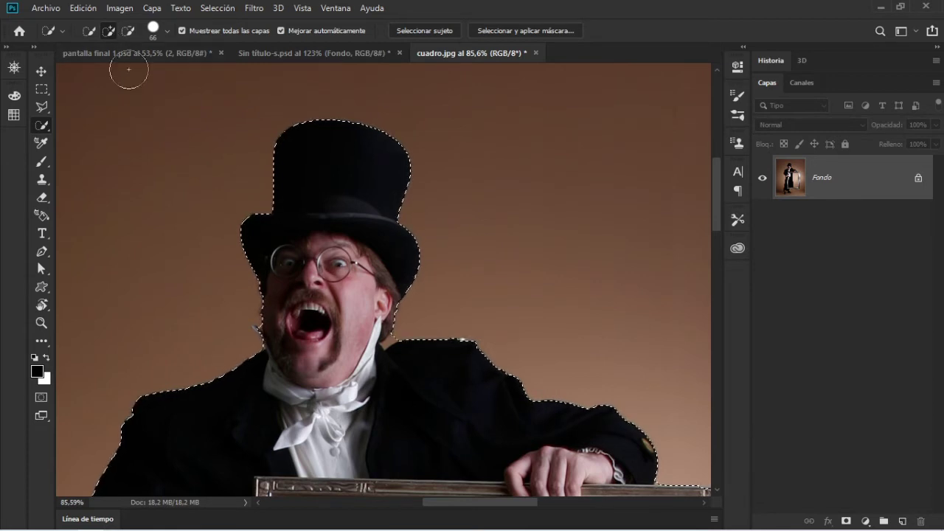
pyautogui.click(160, 179)
pyautogui.hotkey('ctrl', 'z')
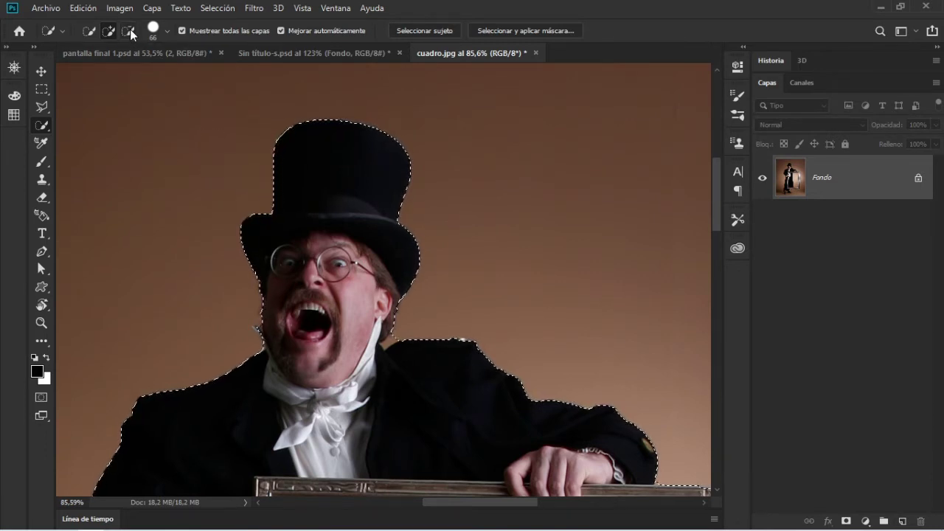
# Subtract around the top hat, undoing the stroke that dropped the brim and face
pyautogui.click(130, 29)
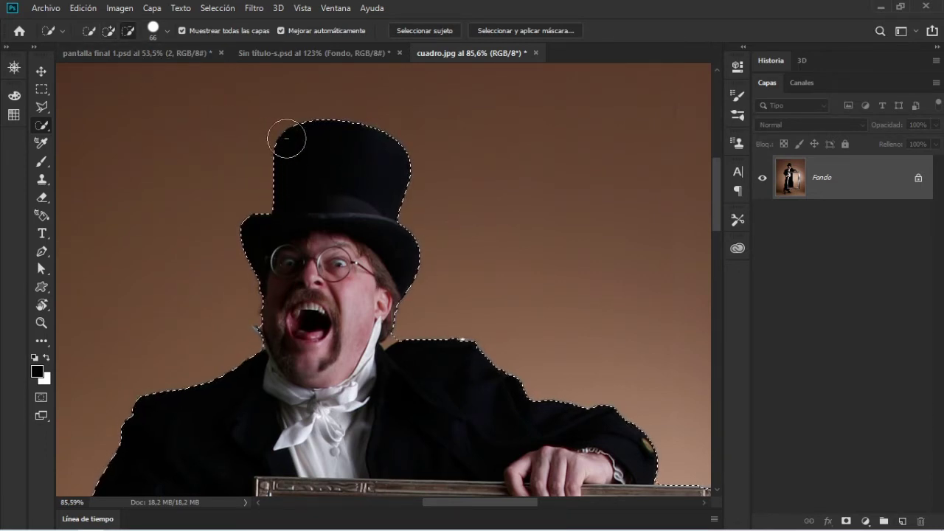
pyautogui.moveTo(286, 138); pyautogui.dragTo(379, 143)
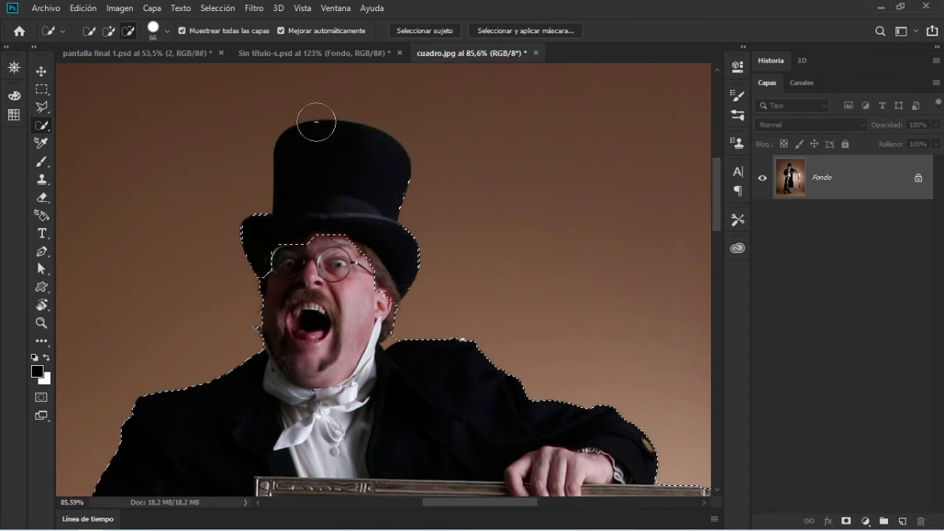
pyautogui.moveTo(429, 267); pyautogui.dragTo(240, 270)
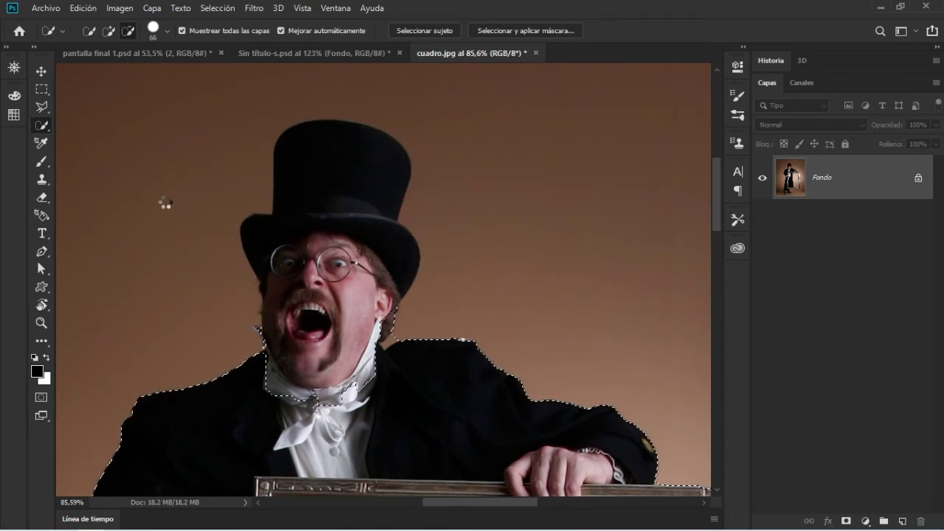
pyautogui.hotkey('ctrl', 'z')
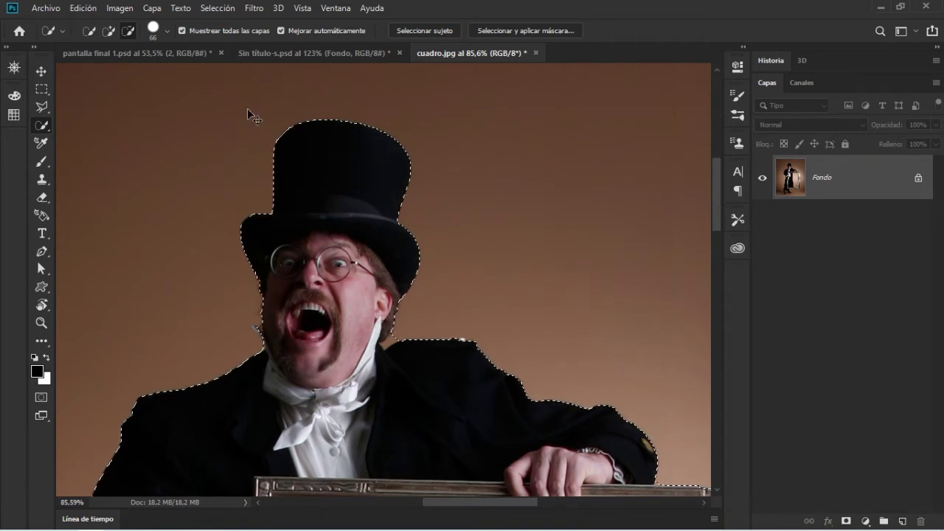
pyautogui.click(109, 31)
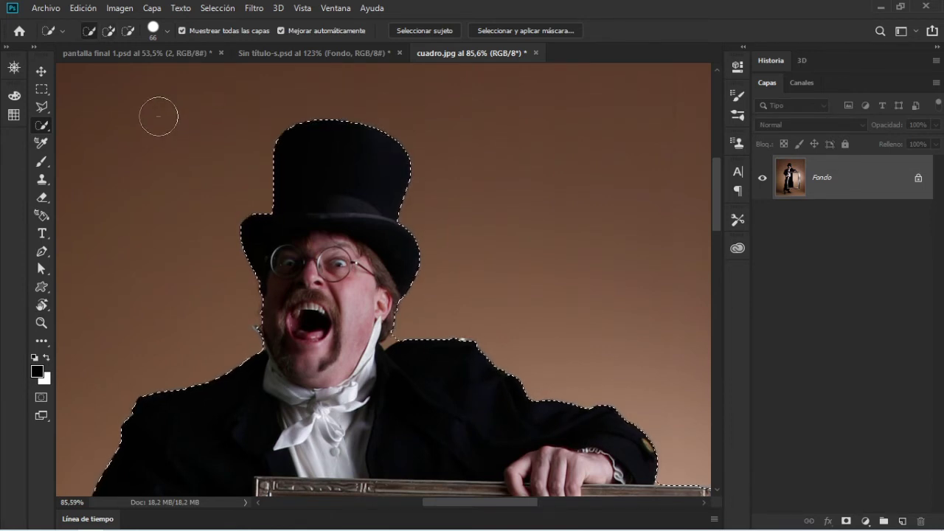
pyautogui.press('alt')
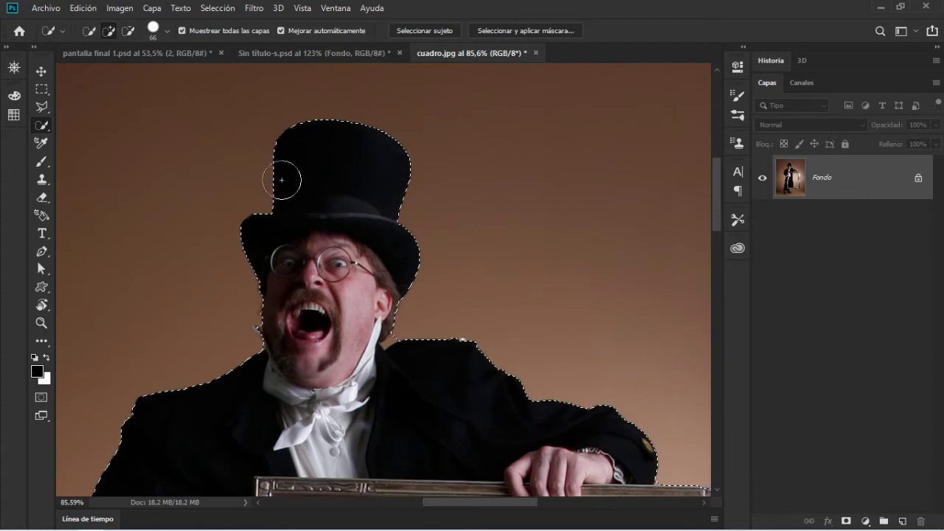
# Zoom out to about 43.9% showing the whole man and frame, and open Selección
pyautogui.scroll(-3, 306, 190)
pyautogui.scroll(-5, 407, 340)
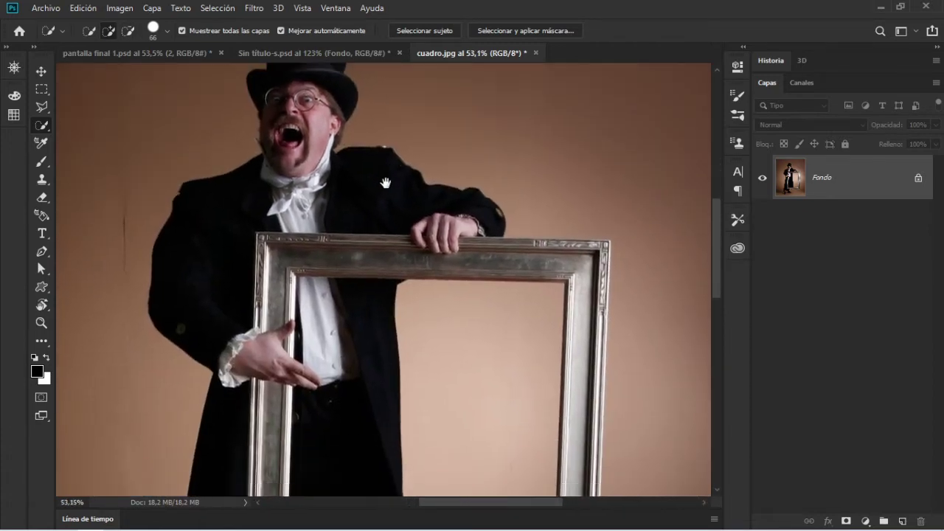
pyautogui.scroll(2, 396, 217)
pyautogui.scroll(1, 322, 153)
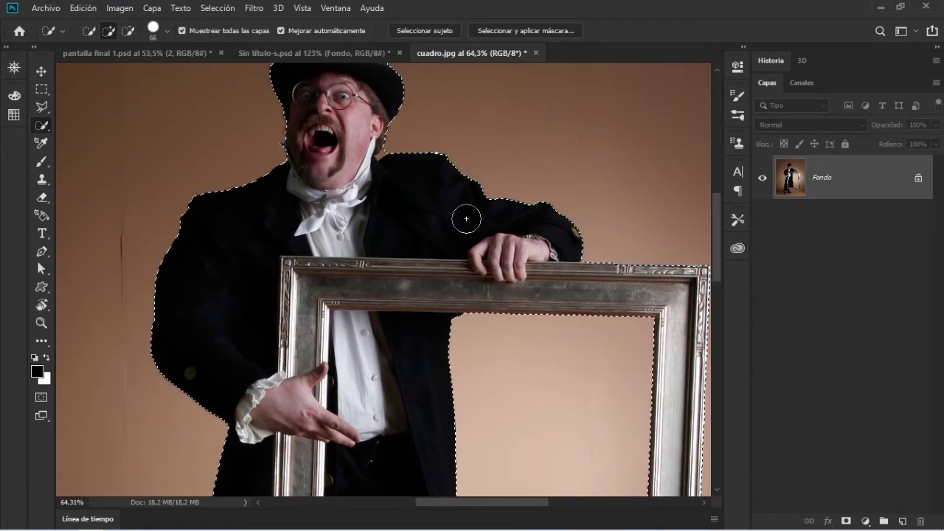
pyautogui.scroll(-2, 457, 228)
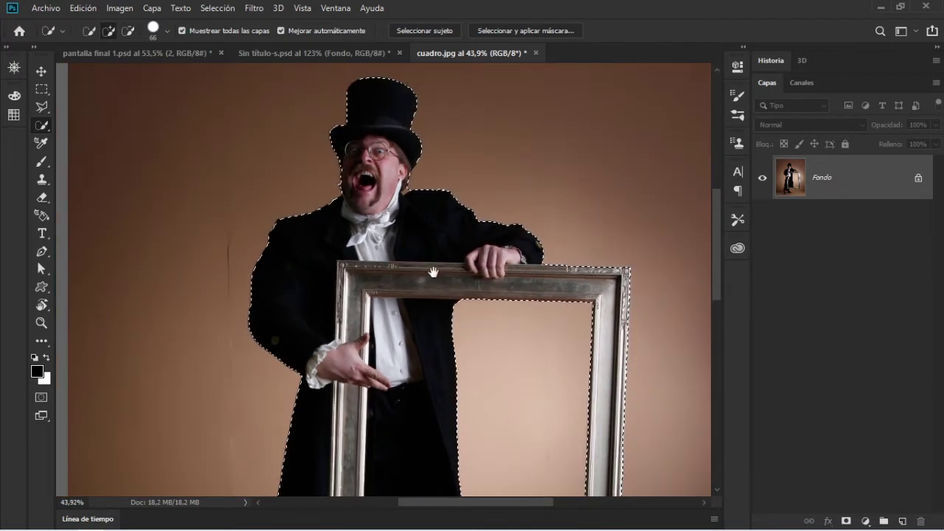
pyautogui.scroll(-1, 377, 283)
pyautogui.click(218, 7)
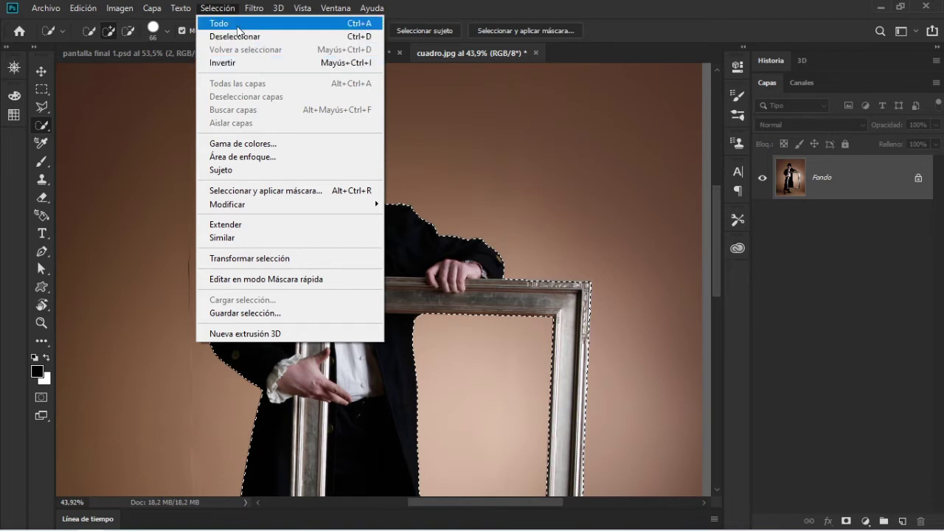
# Deselect via Selección > Deseleccionar, zoom out, then undo to restore the selection
pyautogui.click(273, 38)
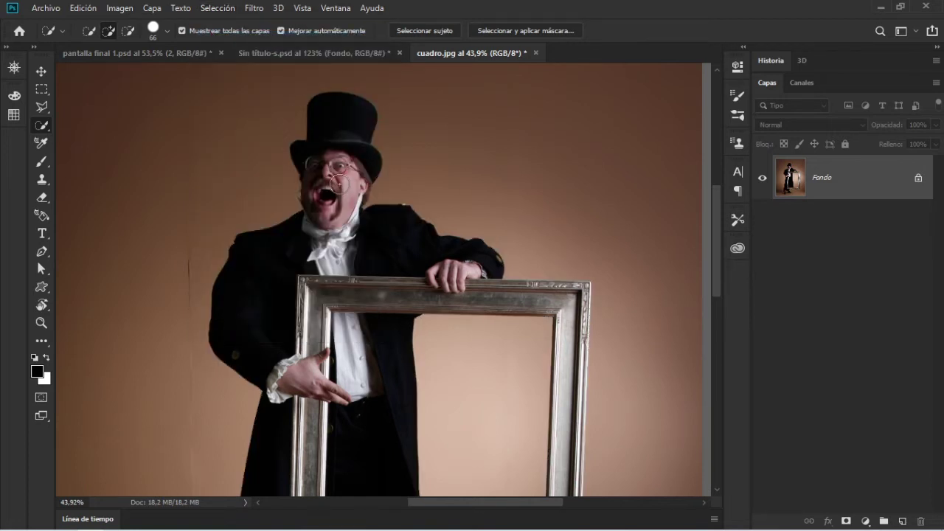
pyautogui.press('z')
pyautogui.moveTo(351, 212); pyautogui.dragTo(297, 224)
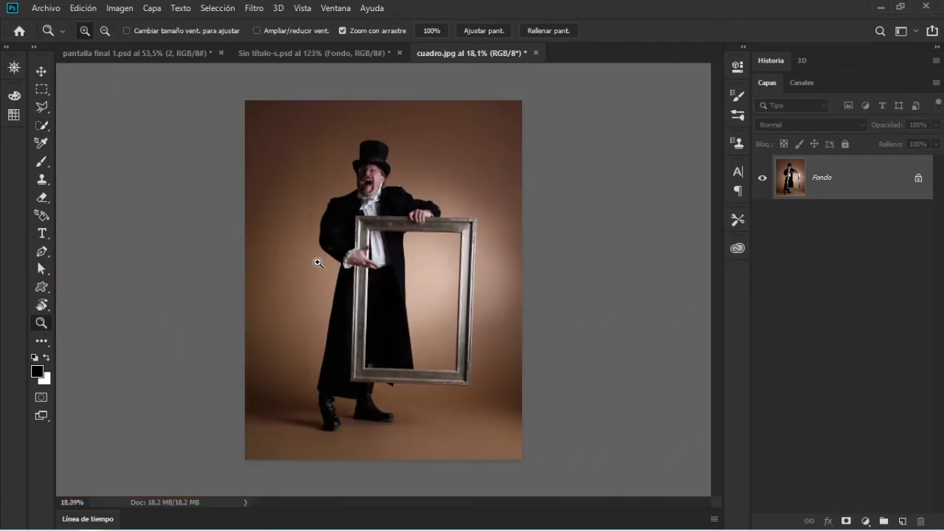
pyautogui.hotkey('ctrl', 'z')
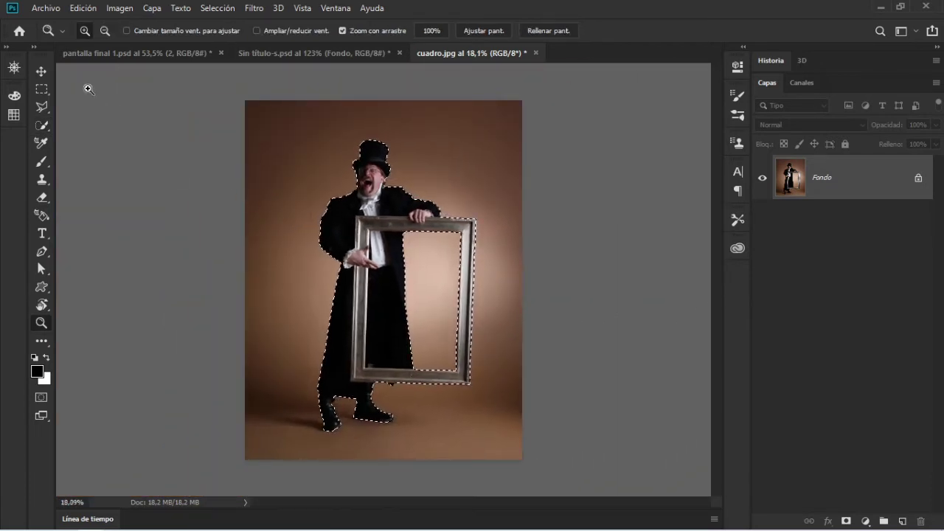
# Deselect the man and frame by clicking the canvas with the Rectangular Marquee tool
pyautogui.rightClick(41, 89)
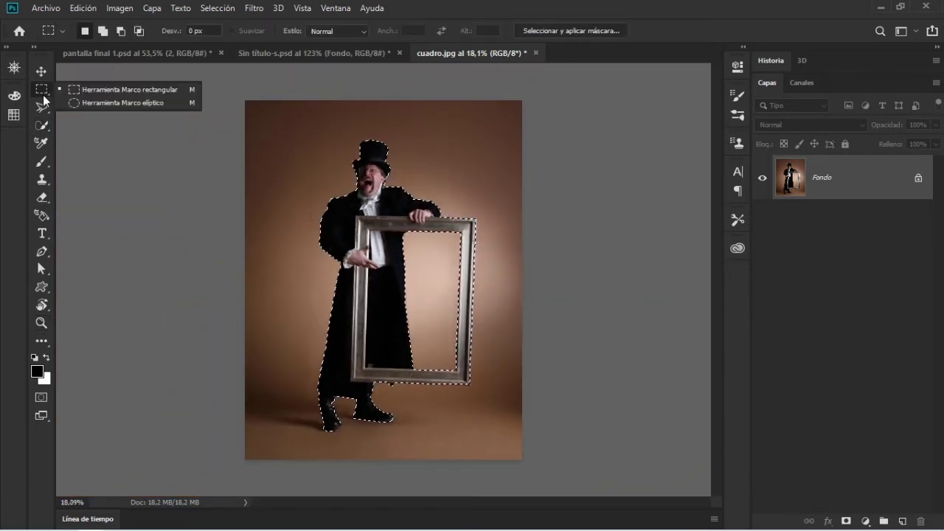
pyautogui.click(118, 93)
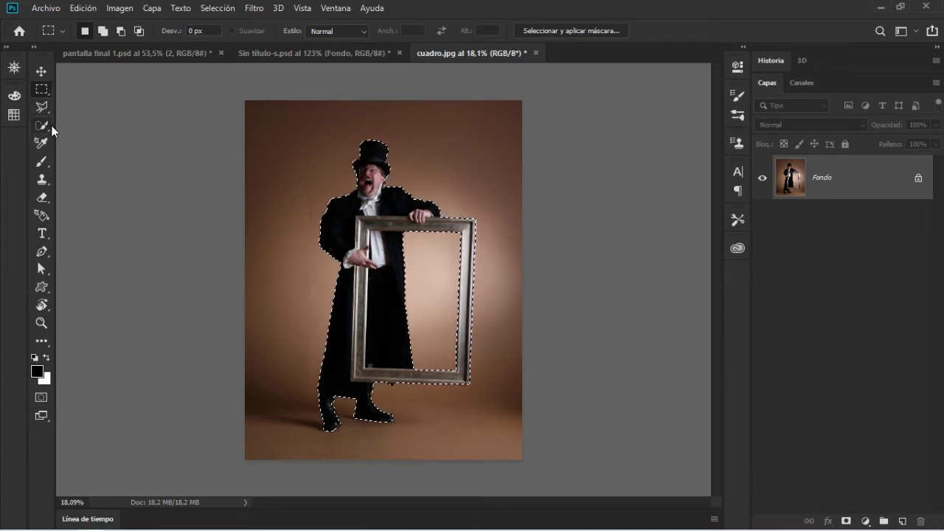
pyautogui.click(289, 88)
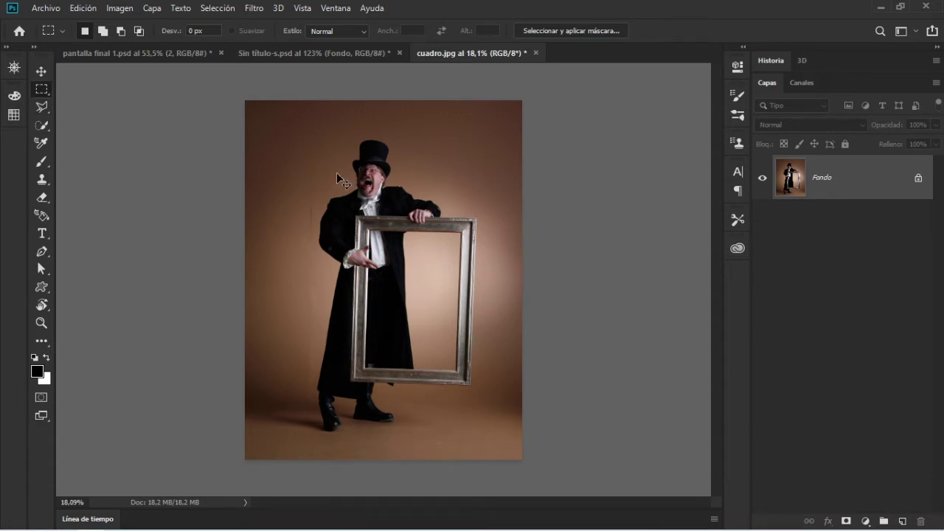
# Select the entire canvas with Selección > Todo
pyautogui.click(229, 9)
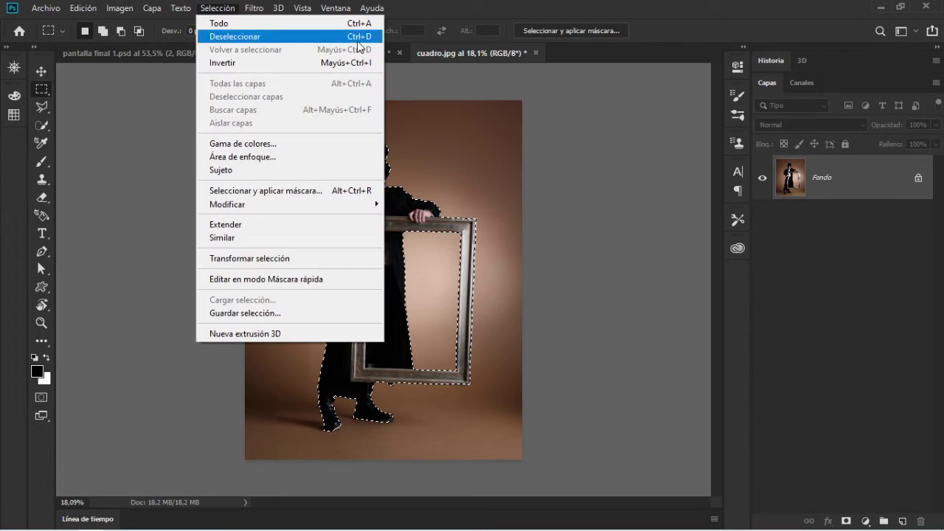
pyautogui.click(278, 31)
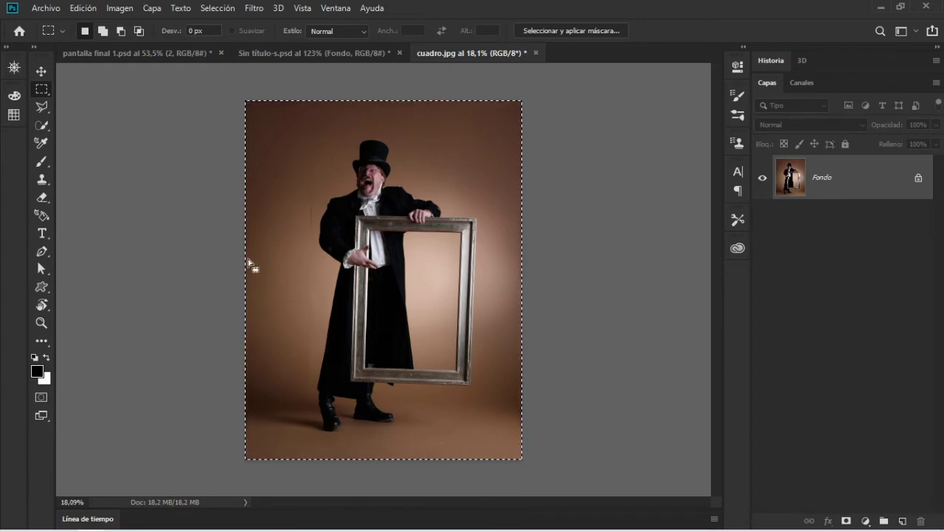
pyautogui.click(79, 9)
pyautogui.click(78, 11)
pyautogui.click(328, 9)
pyautogui.click(618, 17)
# Undo the full-canvas selection via Edición and zoom in toward the hand on the frame
pyautogui.click(218, 10)
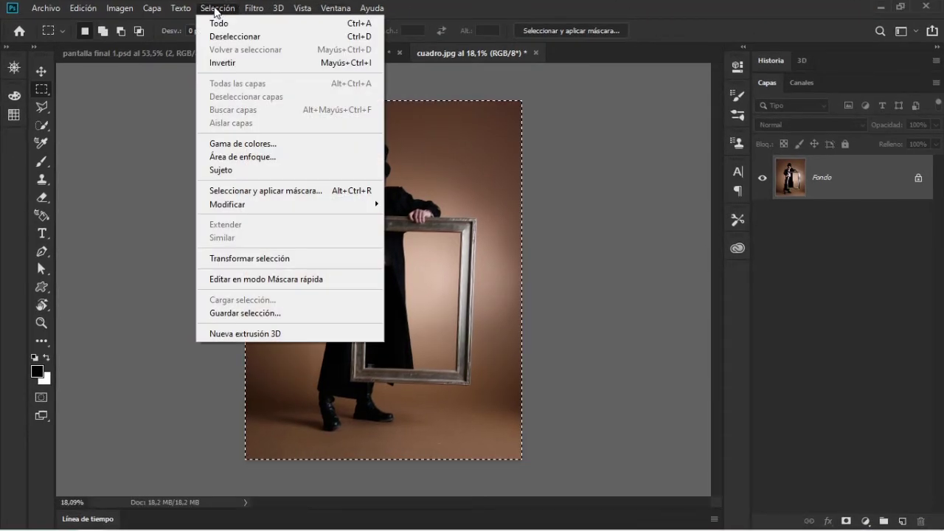
pyautogui.click(103, 11)
pyautogui.click(100, 9)
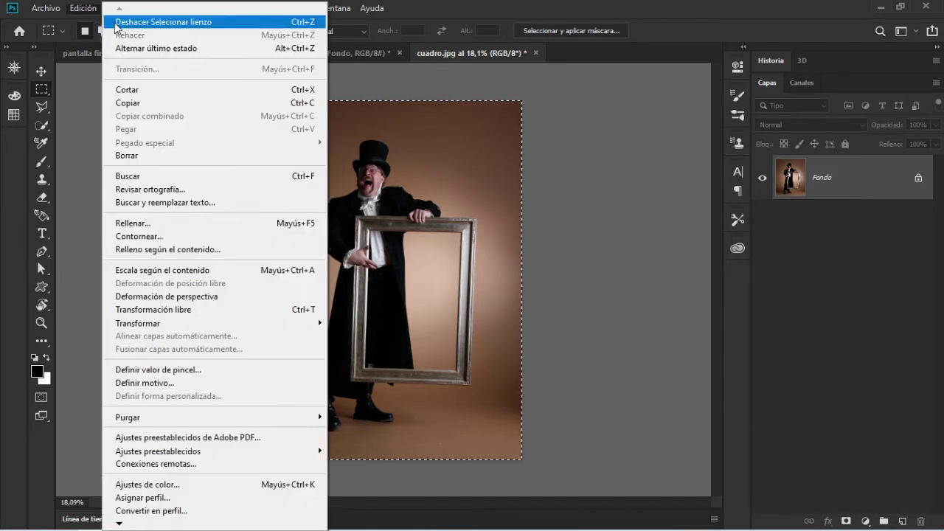
pyautogui.click(116, 26)
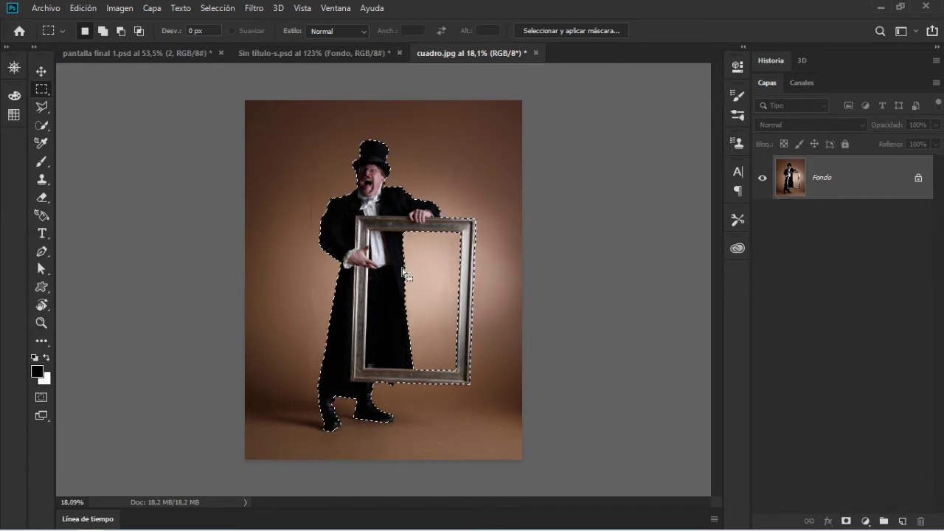
pyautogui.press('z')
pyautogui.moveTo(407, 251)
pyautogui.mouseDown()
pyautogui.moveTo(441, 217)
pyautogui.moveTo(515, 215)
pyautogui.moveTo(355, 293)
pyautogui.mouseUp()
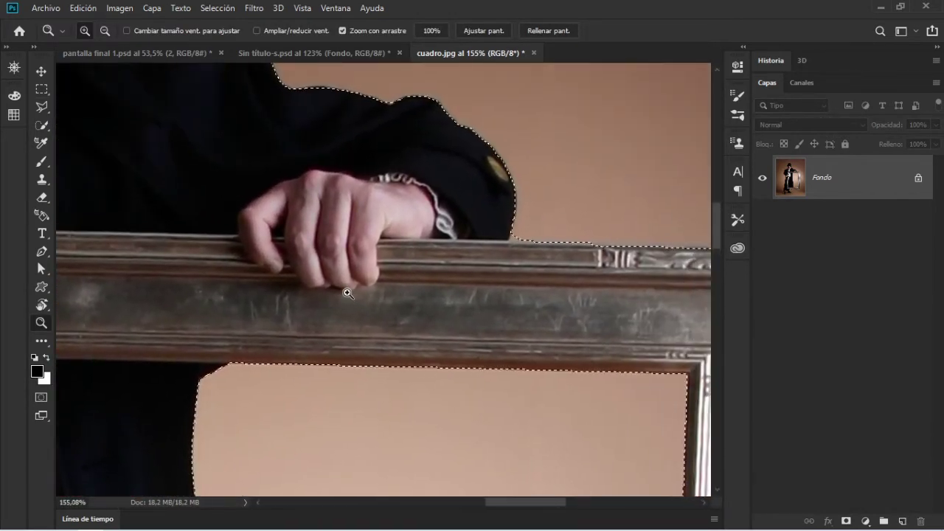
# Enter Quick Mask and zoom to the hand and frame rail
pyautogui.press('q')
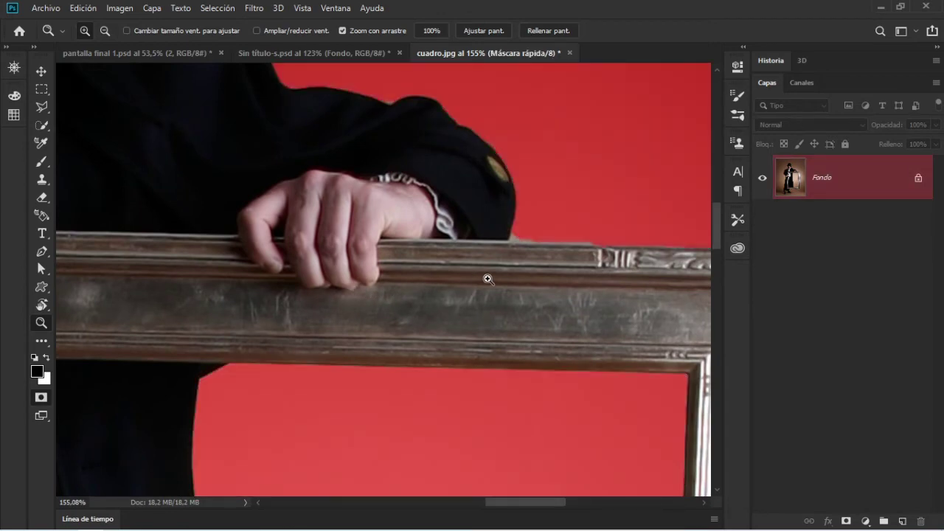
pyautogui.moveTo(565, 233); pyautogui.dragTo(544, 231)
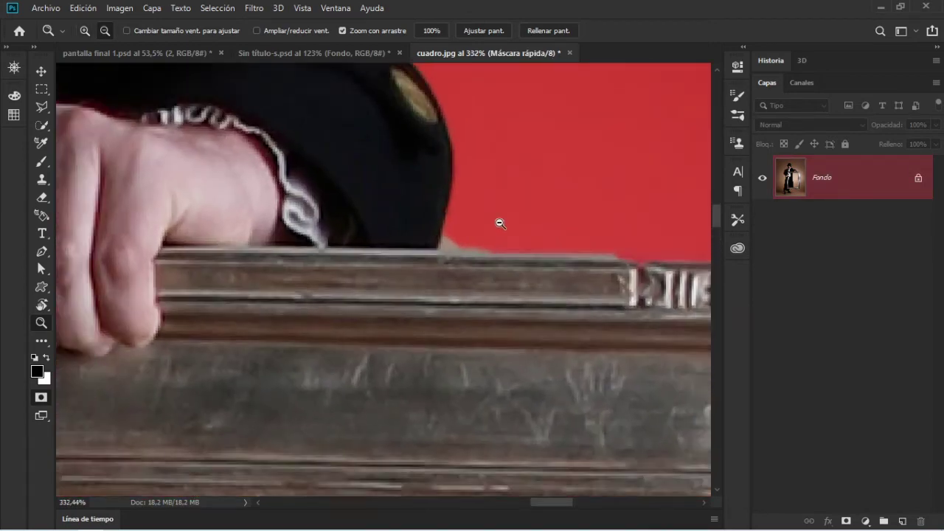
pyautogui.scroll(-2, 497, 219)
pyautogui.scroll(-1, 506, 213)
pyautogui.moveTo(522, 204); pyautogui.dragTo(492, 221)
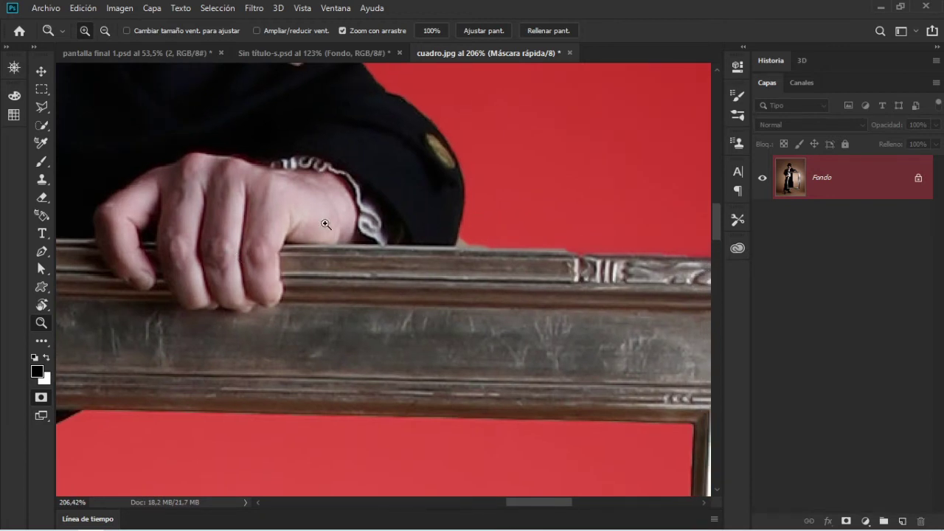
# Brush the mask to exclude the sleeve edge and add the background strip above the rail
pyautogui.press('b')
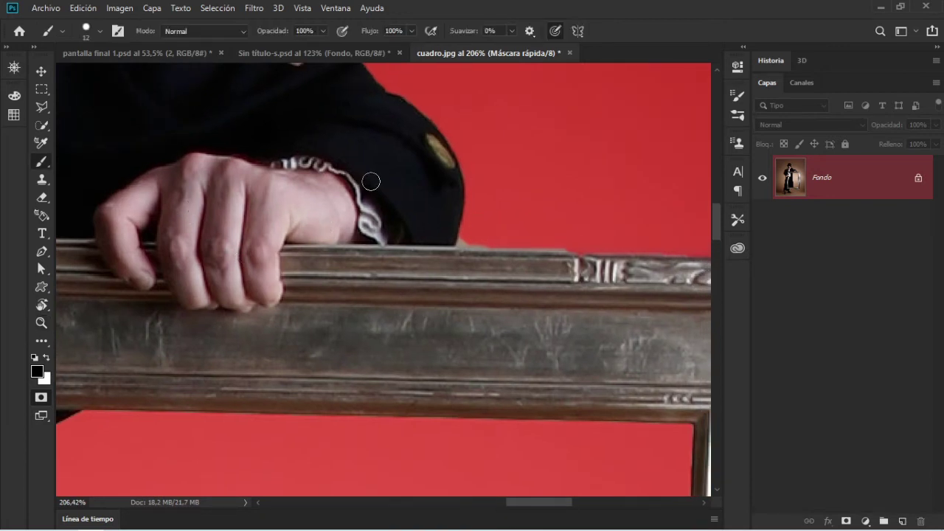
pyautogui.moveTo(450, 215); pyautogui.dragTo(469, 181)
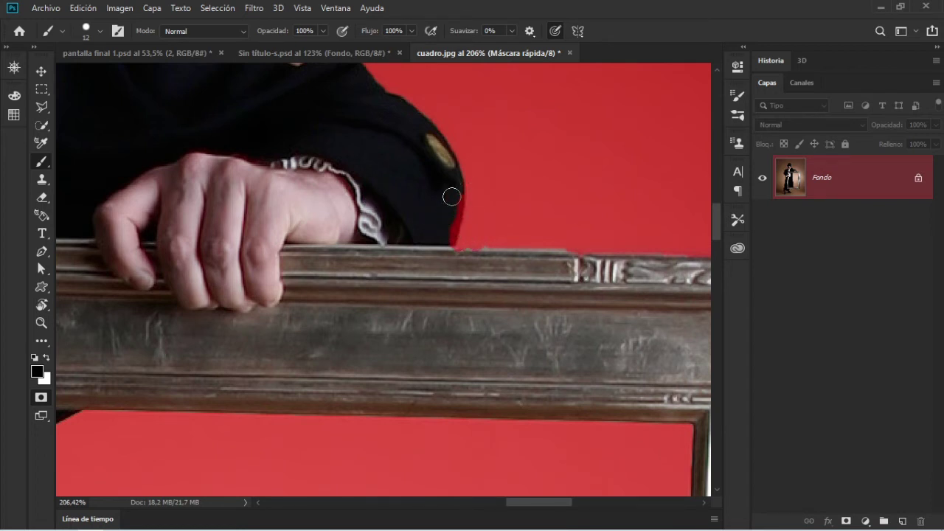
pyautogui.press('x')
pyautogui.moveTo(459, 246)
pyautogui.mouseDown()
pyautogui.moveTo(553, 237)
pyautogui.moveTo(472, 216)
pyautogui.moveTo(579, 246)
pyautogui.moveTo(450, 220)
pyautogui.moveTo(620, 234)
pyautogui.moveTo(458, 214)
pyautogui.moveTo(529, 256)
pyautogui.mouseUp()
pyautogui.press('q')
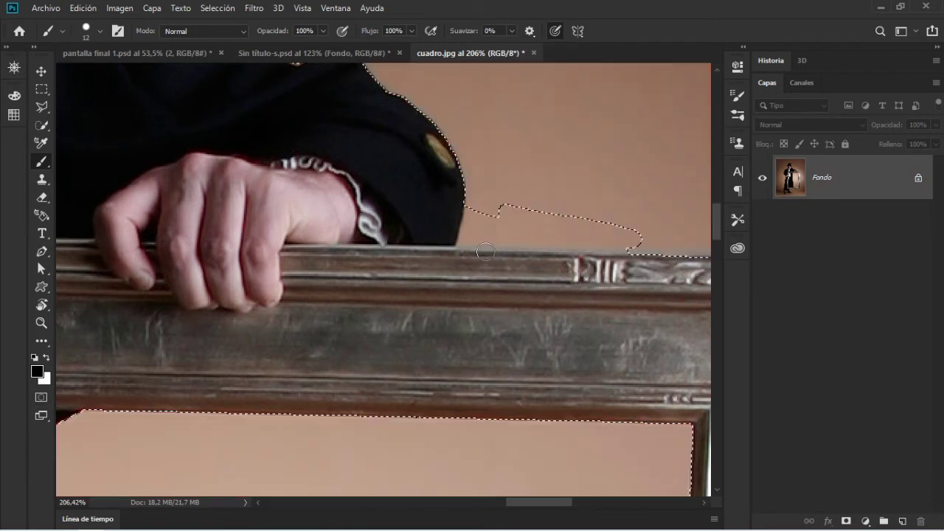
# Toggle Quick Mask to review the refined selection, then choose the Polygonal Lasso tool
pyautogui.click(41, 397)
pyautogui.click(41, 396)
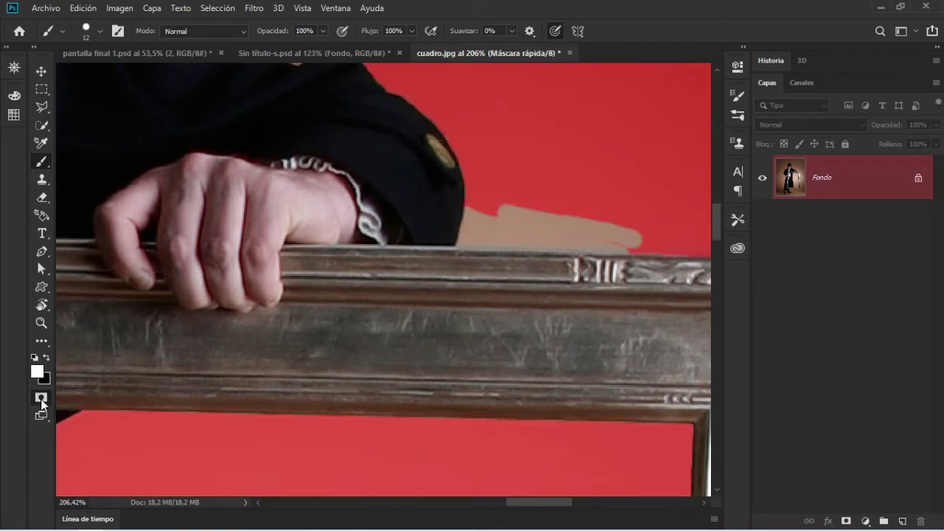
pyautogui.click(41, 397)
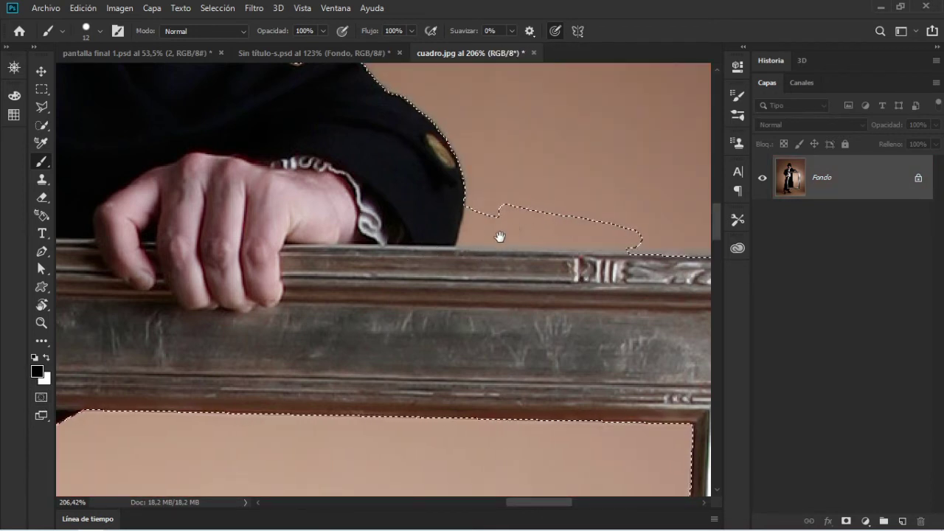
pyautogui.moveTo(500, 236); pyautogui.dragTo(337, 289)
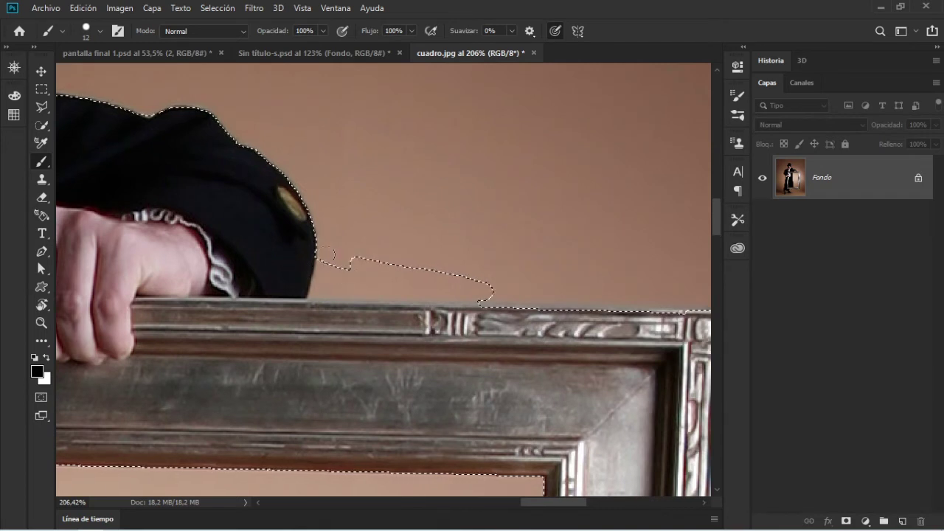
pyautogui.moveTo(43, 108); pyautogui.dragTo(78, 116)
pyautogui.click(79, 118)
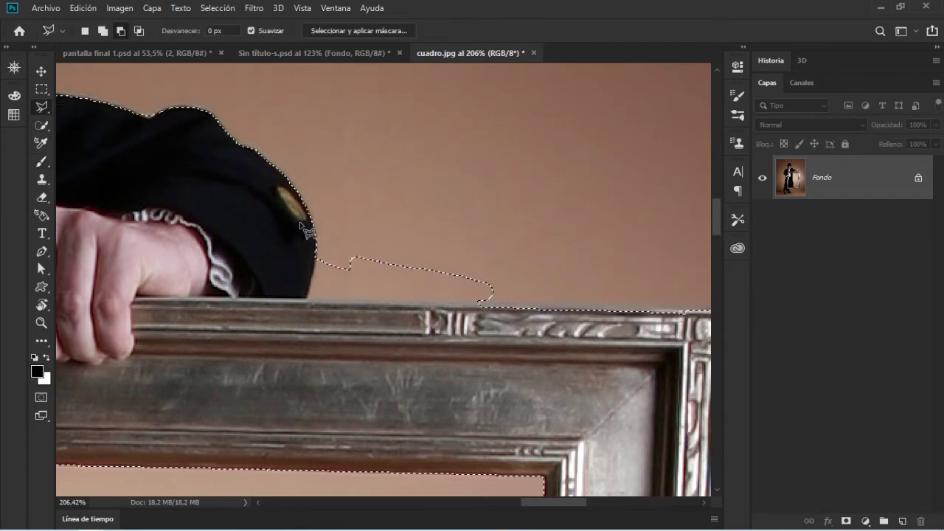
# Set the Polygonal Lasso tool to Subtract from selection mode
pyautogui.click(104, 31)
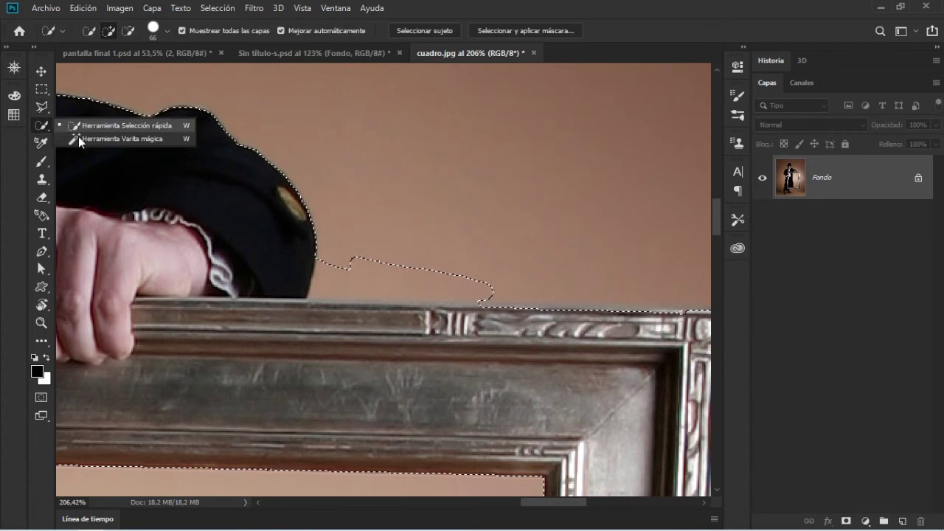
pyautogui.moveTo(44, 127); pyautogui.dragTo(78, 136)
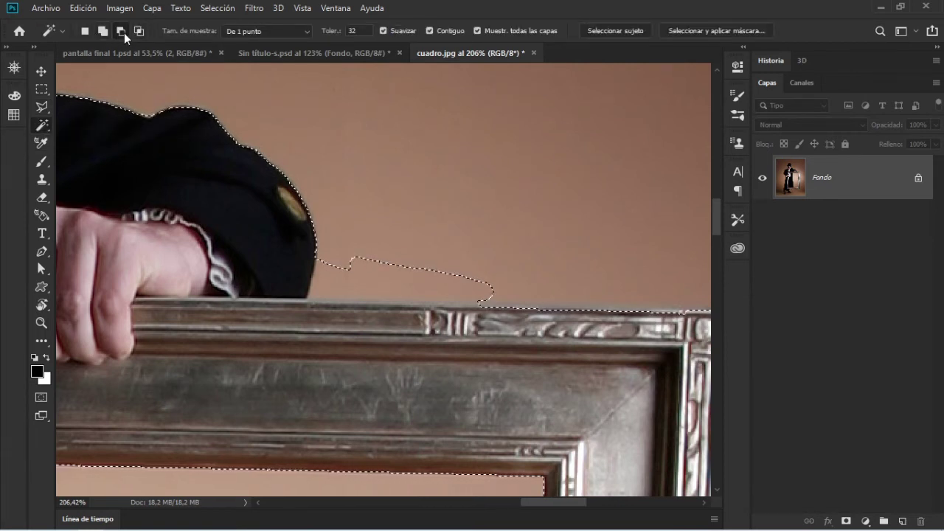
pyautogui.click(45, 88)
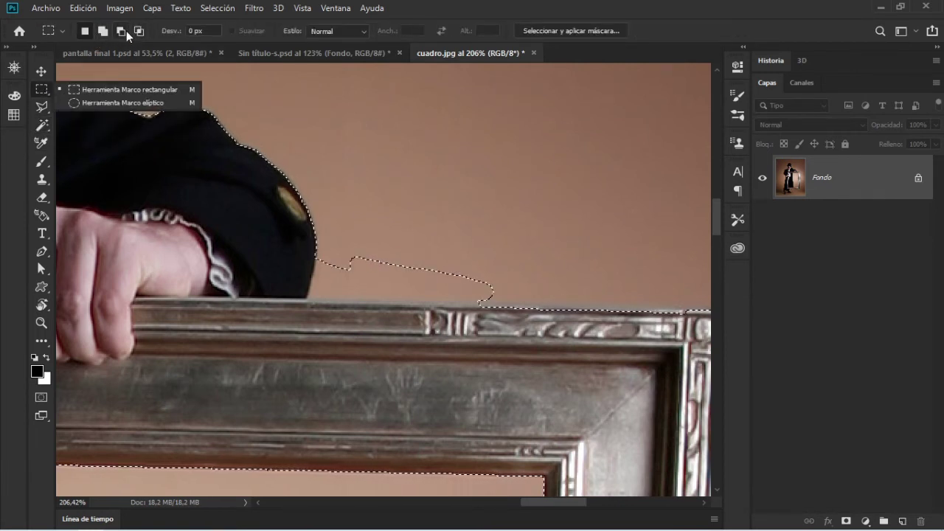
pyautogui.click(44, 104)
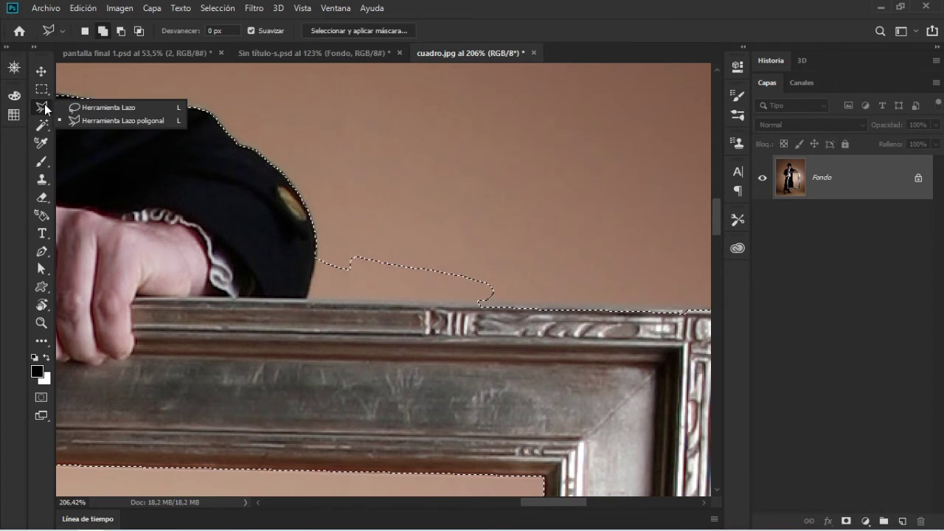
pyautogui.click(100, 34)
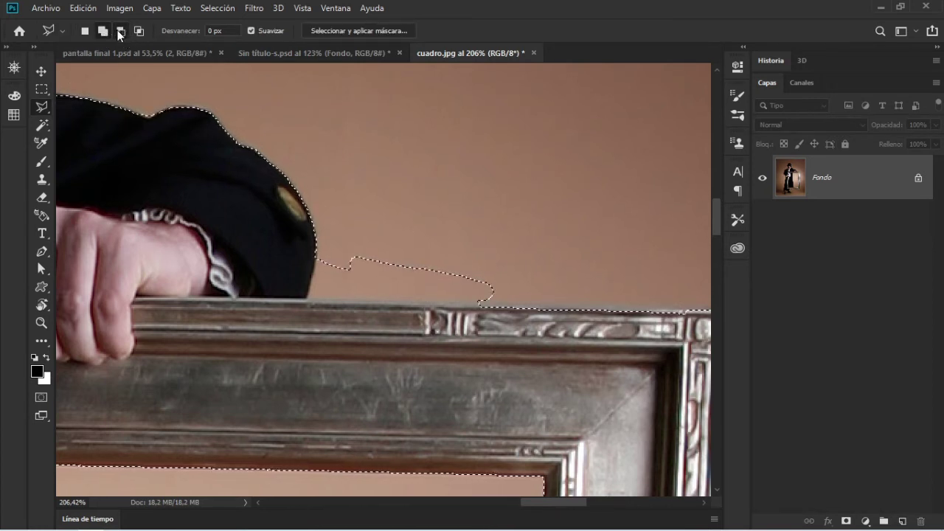
pyautogui.click(123, 30)
# Subtract the background gap between the man's shoulder and the frame top with a polygonal outline
pyautogui.click(280, 223)
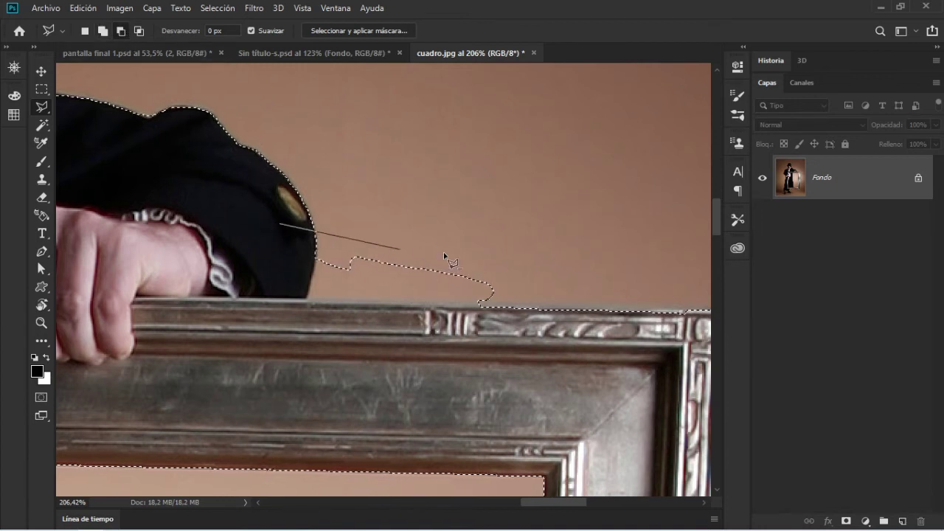
pyautogui.click(552, 325)
pyautogui.click(496, 343)
pyautogui.click(324, 324)
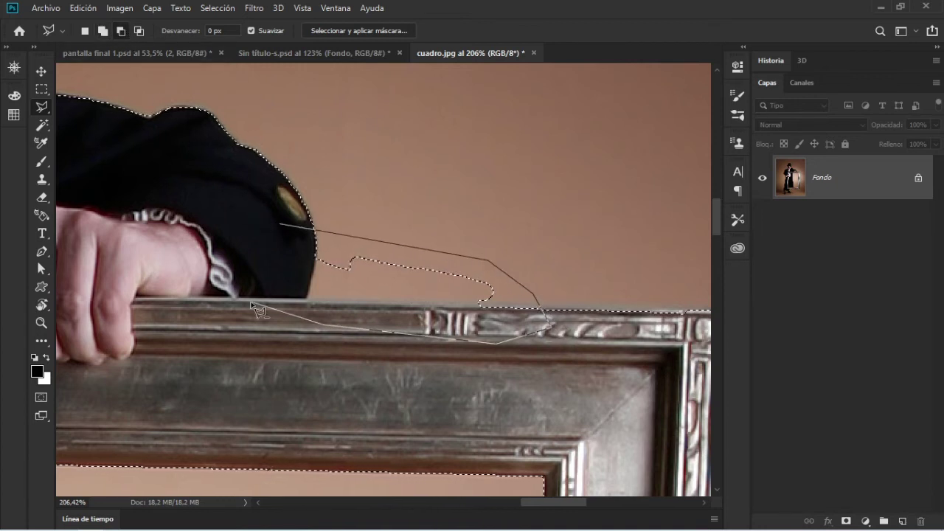
pyautogui.click(250, 296)
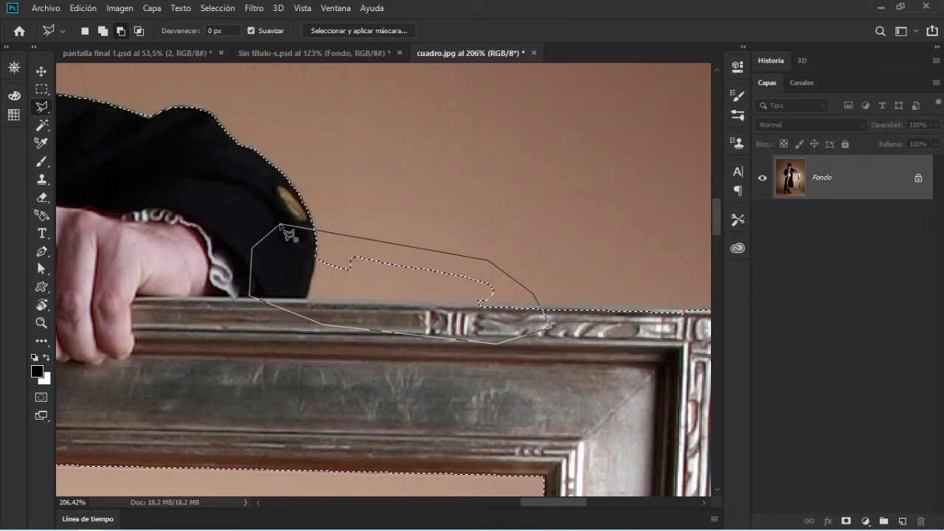
pyautogui.click(281, 225)
pyautogui.scroll(-2, 291, 236)
pyautogui.scroll(-2, 298, 276)
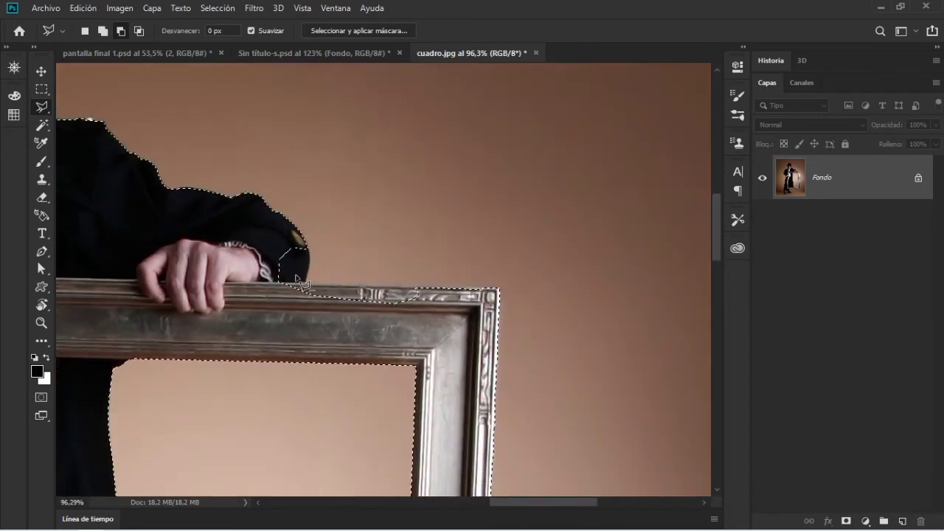
pyautogui.scroll(-1, 295, 284)
pyautogui.scroll(1, 255, 329)
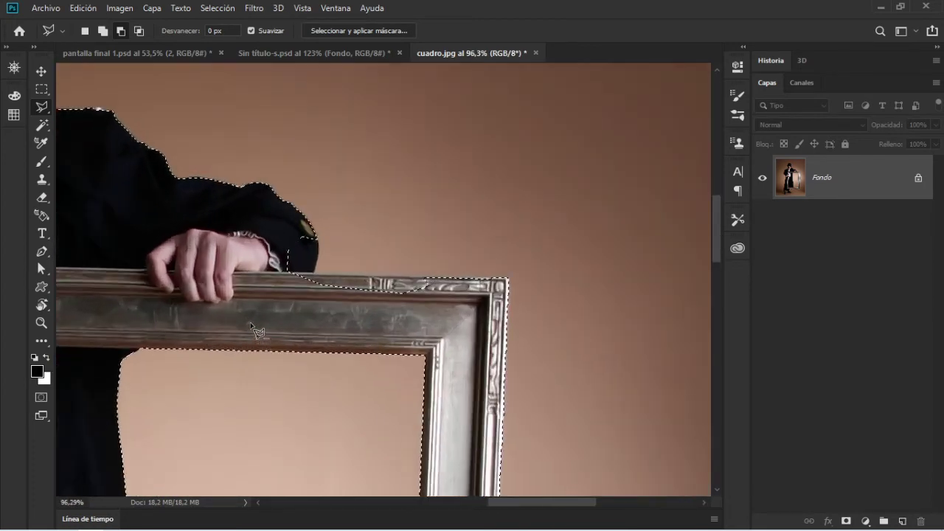
pyautogui.scroll(1, 255, 330)
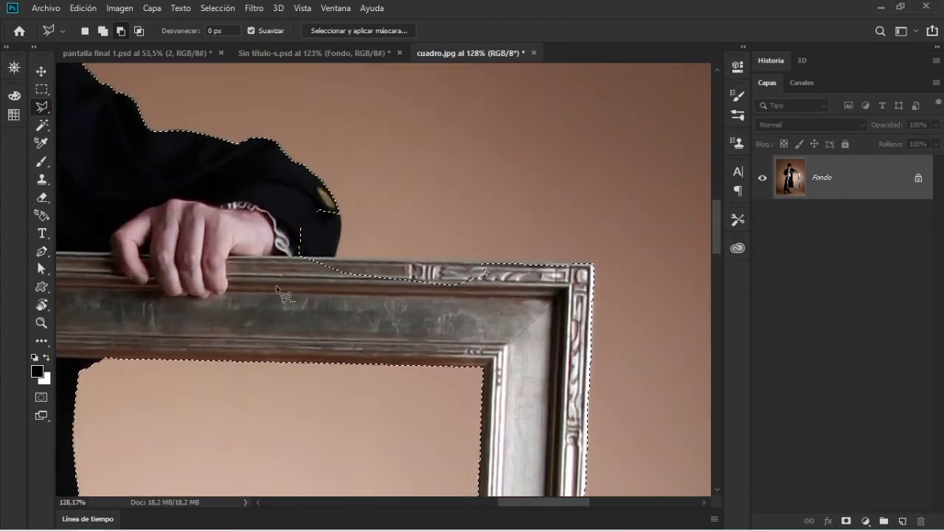
# Subtract the leftover background above the frame bar with a second outline and zoom out
pyautogui.click(317, 200)
pyautogui.click(421, 230)
pyautogui.click(484, 265)
pyautogui.click(525, 282)
pyautogui.click(451, 322)
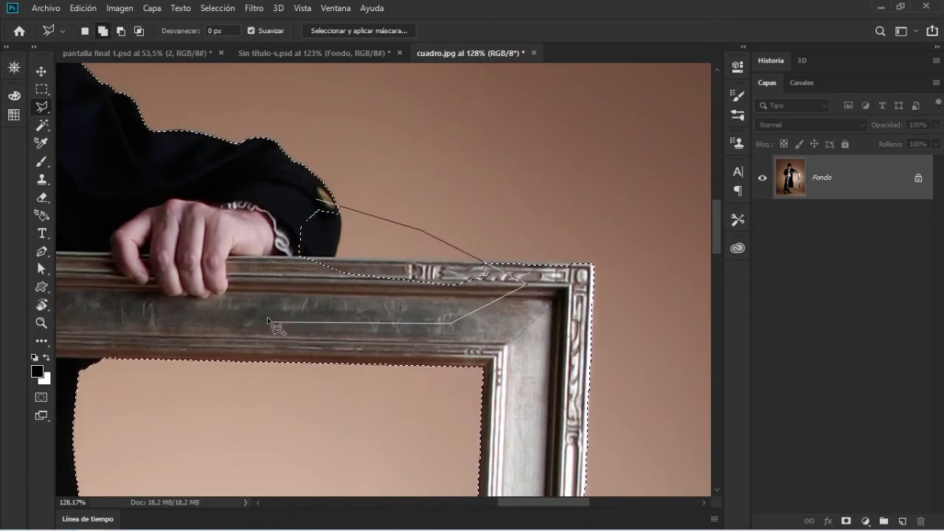
pyautogui.click(254, 323)
pyautogui.click(254, 255)
pyautogui.click(324, 207)
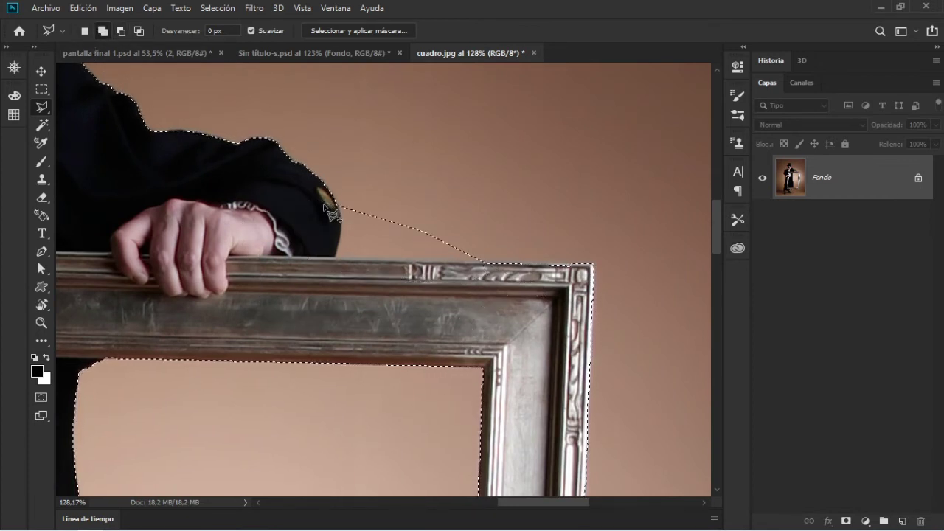
pyautogui.scroll(-1, 330, 211)
pyautogui.scroll(-2, 222, 210)
pyautogui.scroll(-2, 177, 209)
pyautogui.scroll(-1, 175, 208)
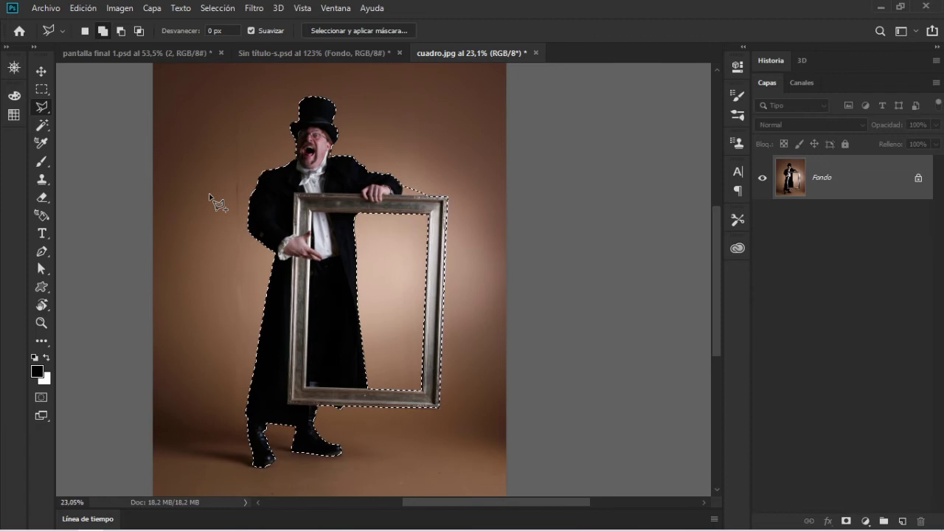
# In Sin título-s.psd, invert the Fondo layer between white and black several times with Ctrl+I
pyautogui.click(287, 54)
pyautogui.hotkey('ctrl', 'i')
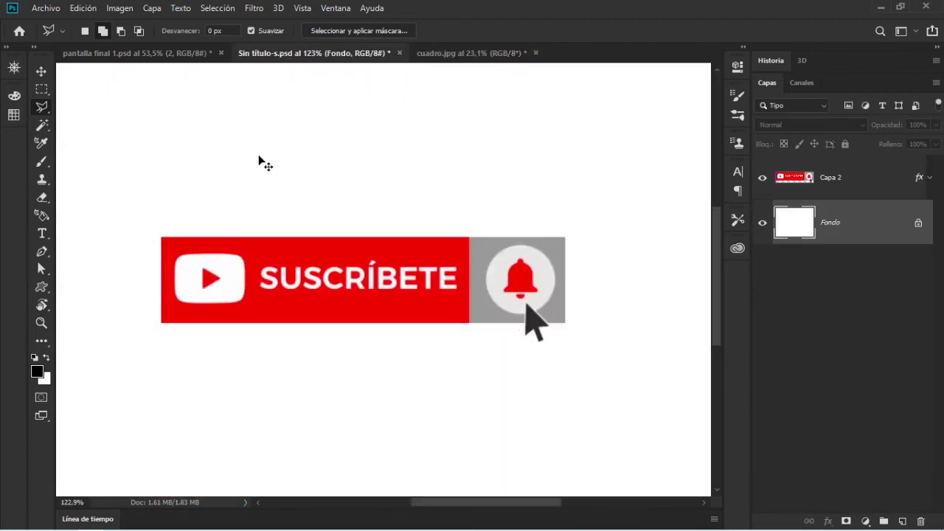
pyautogui.hotkey('ctrl', 'i')
pyautogui.hotkey('ctrl', 'i')
pyautogui.hotkey('ctrl', 'i')
pyautogui.hotkey('ctrl', 'i')
pyautogui.hotkey('ctrl', 'i')
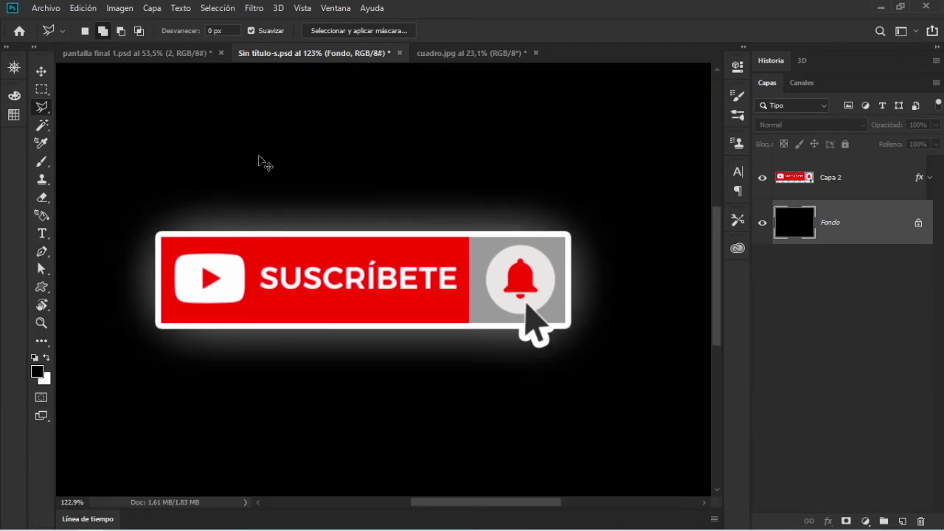
pyautogui.hotkey('ctrl', 'i')
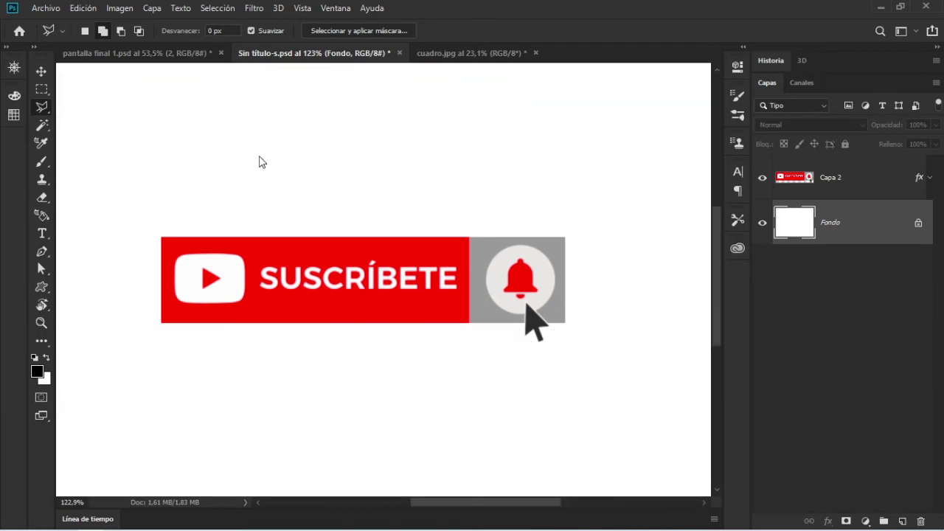
pyautogui.hotkey('ctrl', 'i')
pyautogui.hotkey('ctrl', 'i')
pyautogui.hotkey('ctrl', 'i')
pyautogui.hotkey('ctrl', 'i')
pyautogui.hotkey('ctrl', 'i')
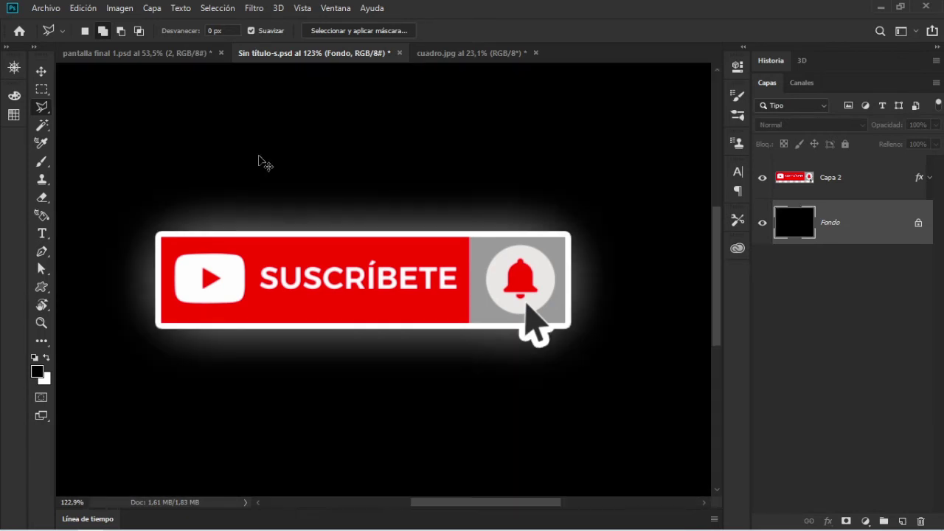
pyautogui.hotkey('ctrl', 'i')
pyautogui.hotkey('ctrl', 'i')
pyautogui.hotkey('ctrl', 'i')
pyautogui.hotkey('ctrl', 'i')
pyautogui.hotkey('ctrl', 'i')
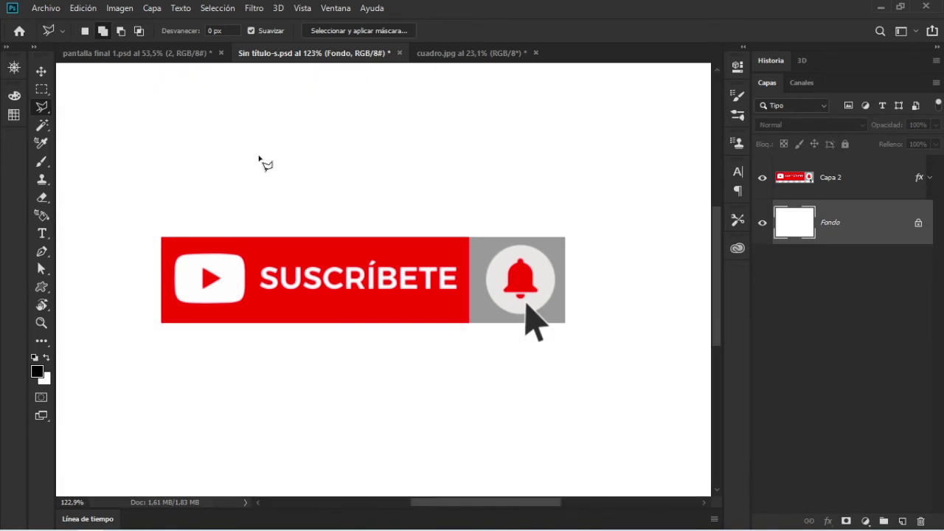
# In cuadro.jpg, scale the man-and-frame selection outline to about 93% with Transform Selection
pyautogui.click(438, 54)
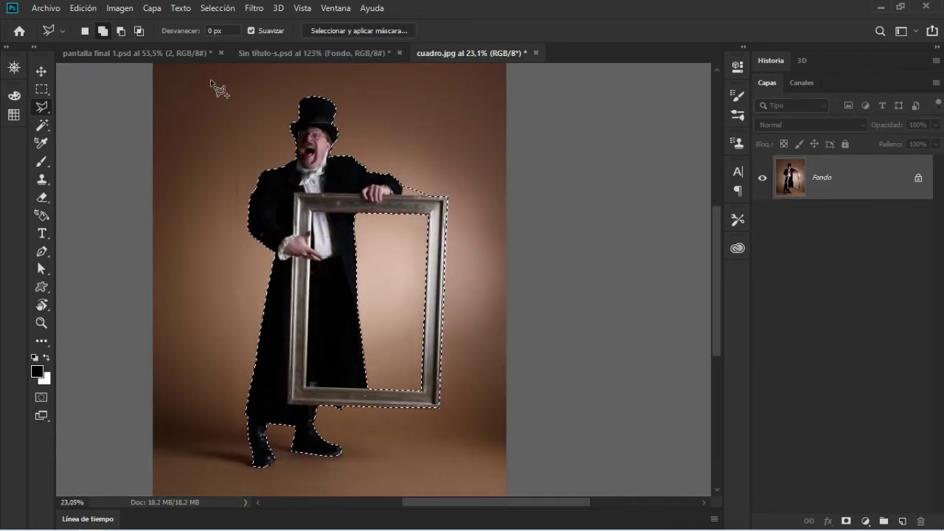
pyautogui.click(212, 9)
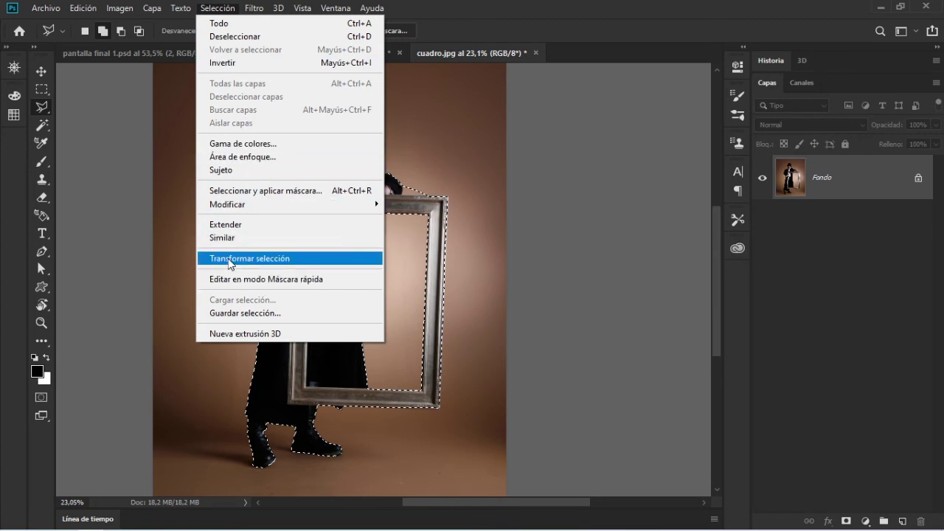
pyautogui.click(296, 259)
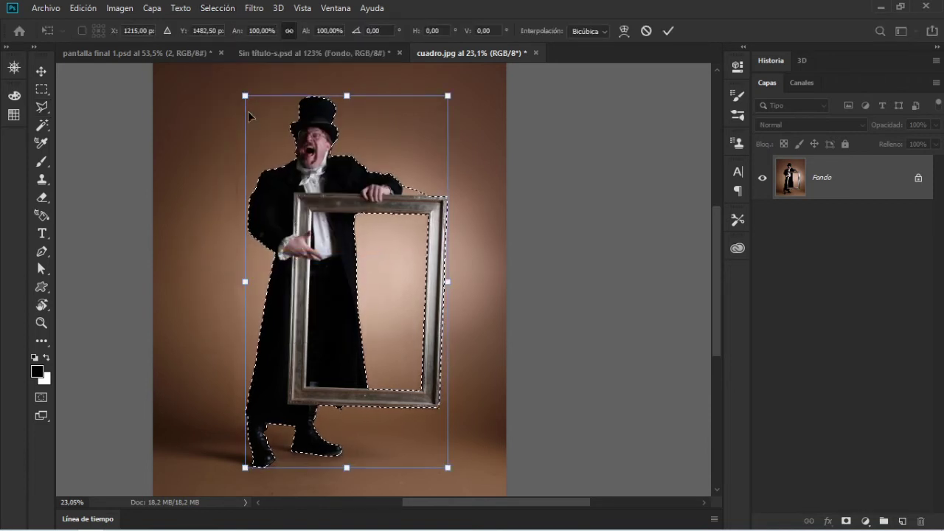
pyautogui.moveTo(245, 97); pyautogui.dragTo(321, 213)
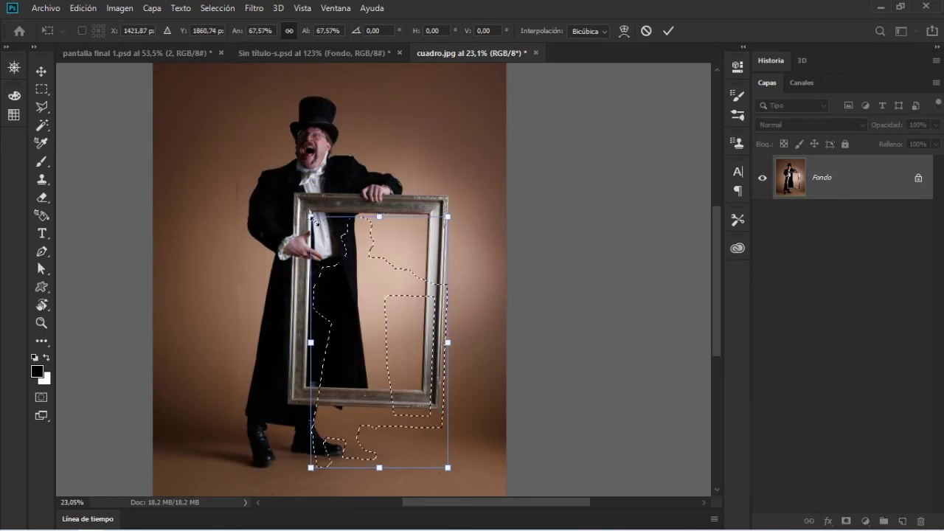
pyautogui.moveTo(321, 213)
pyautogui.mouseDown()
pyautogui.moveTo(184, 115)
pyautogui.moveTo(229, 70)
pyautogui.mouseUp()
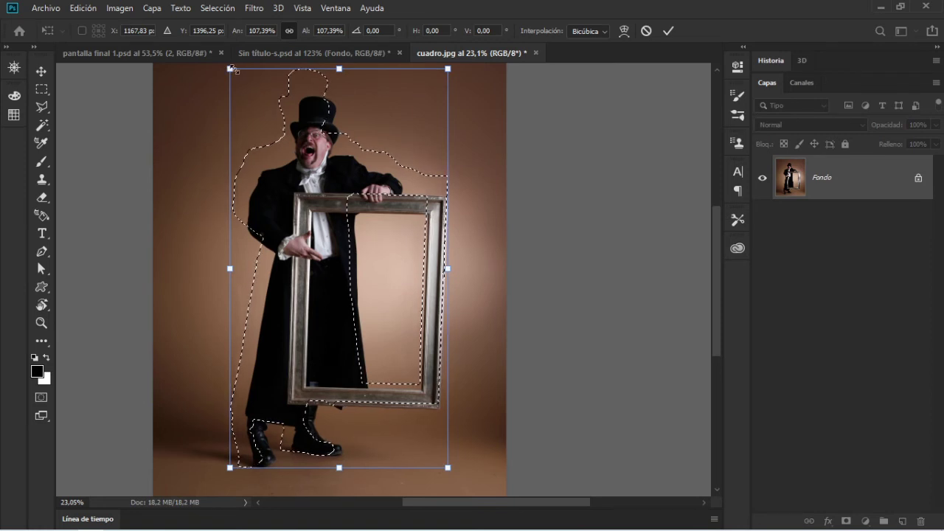
pyautogui.moveTo(230, 68)
pyautogui.mouseDown()
pyautogui.moveTo(268, 157)
pyautogui.moveTo(253, 127)
pyautogui.mouseUp()
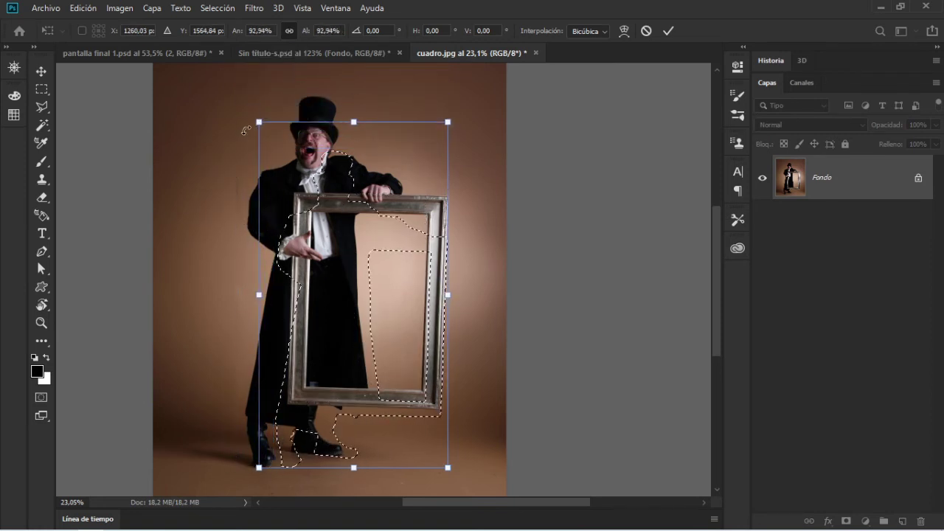
pyautogui.click(93, 11)
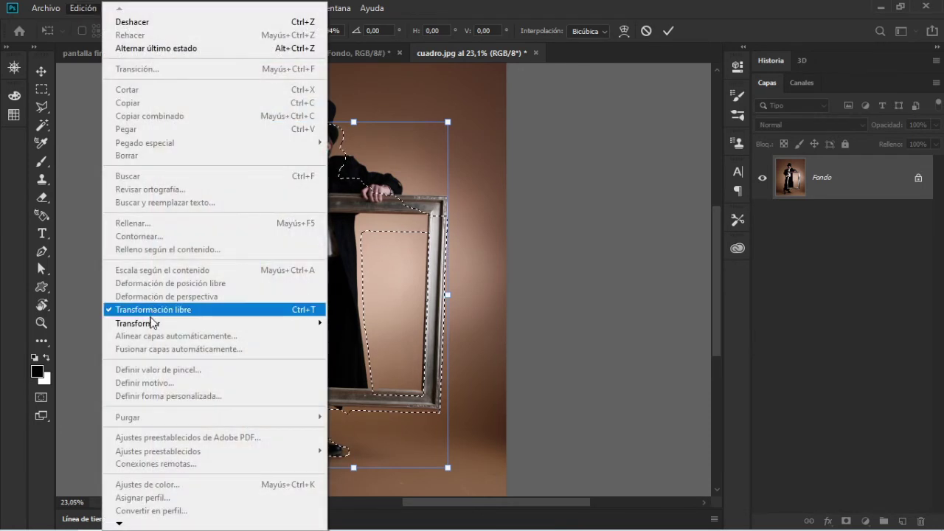
pyautogui.moveTo(138, 323)
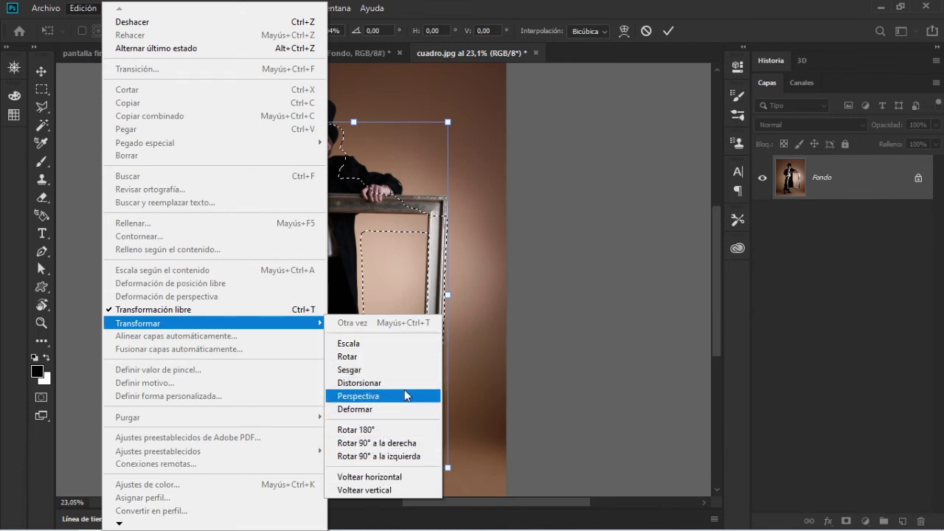
# Distort the selection in perspective to 24.81% height, skewed -58.66° across the floor
pyautogui.click(489, 17)
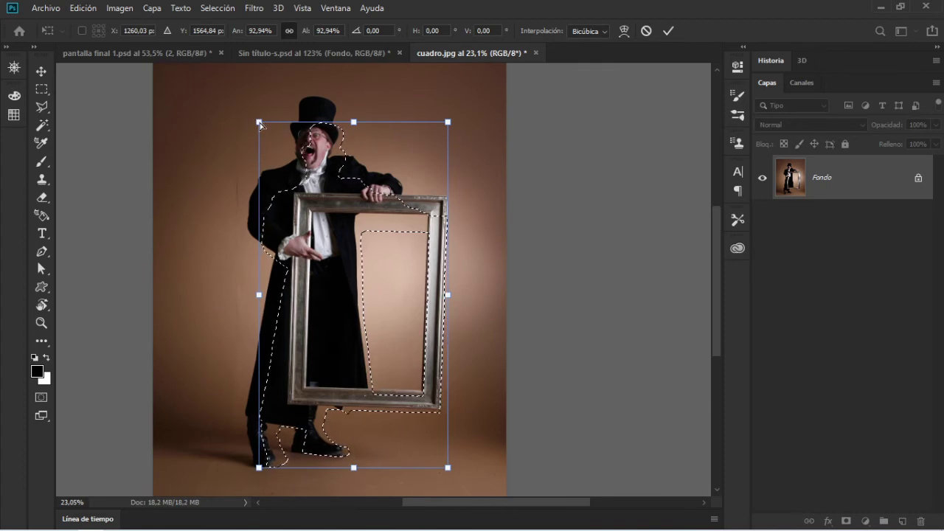
pyautogui.moveTo(261, 124)
pyautogui.mouseDown()
pyautogui.moveTo(355, 205)
pyautogui.moveTo(307, 169)
pyautogui.moveTo(323, 127)
pyautogui.moveTo(244, 117)
pyautogui.moveTo(232, 124)
pyautogui.moveTo(295, 118)
pyautogui.moveTo(273, 113)
pyautogui.moveTo(281, 111)
pyautogui.moveTo(254, 122)
pyautogui.moveTo(313, 146)
pyautogui.moveTo(318, 210)
pyautogui.moveTo(310, 212)
pyautogui.moveTo(335, 107)
pyautogui.moveTo(222, 112)
pyautogui.moveTo(219, 208)
pyautogui.moveTo(313, 201)
pyautogui.moveTo(335, 156)
pyautogui.moveTo(273, 99)
pyautogui.moveTo(210, 153)
pyautogui.moveTo(251, 221)
pyautogui.moveTo(316, 155)
pyautogui.moveTo(248, 120)
pyautogui.mouseUp()
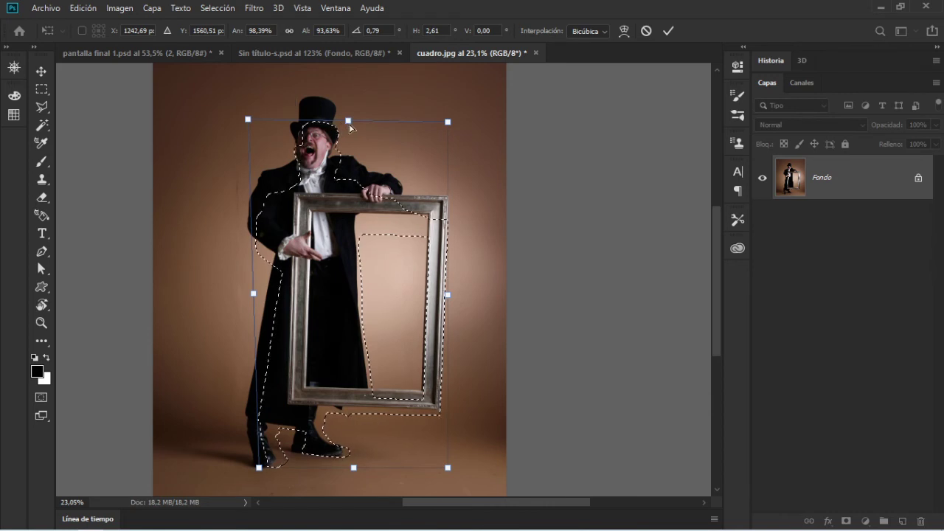
pyautogui.moveTo(348, 121)
pyautogui.mouseDown()
pyautogui.moveTo(410, 148)
pyautogui.moveTo(443, 188)
pyautogui.moveTo(450, 320)
pyautogui.moveTo(489, 375)
pyautogui.moveTo(504, 378)
pyautogui.mouseUp()
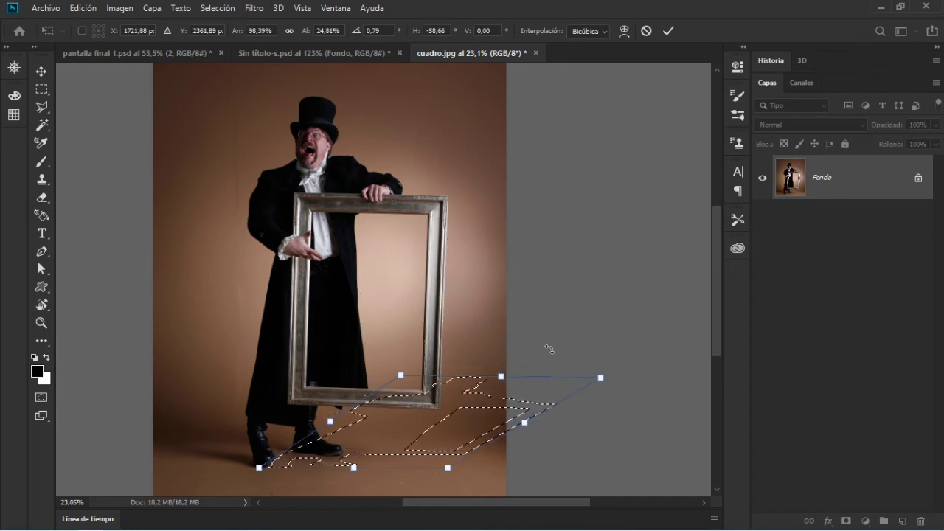
# Commit the shadow outline, unlock the photo layer, and fill the selection black on new layer Capa 1
pyautogui.click(668, 31)
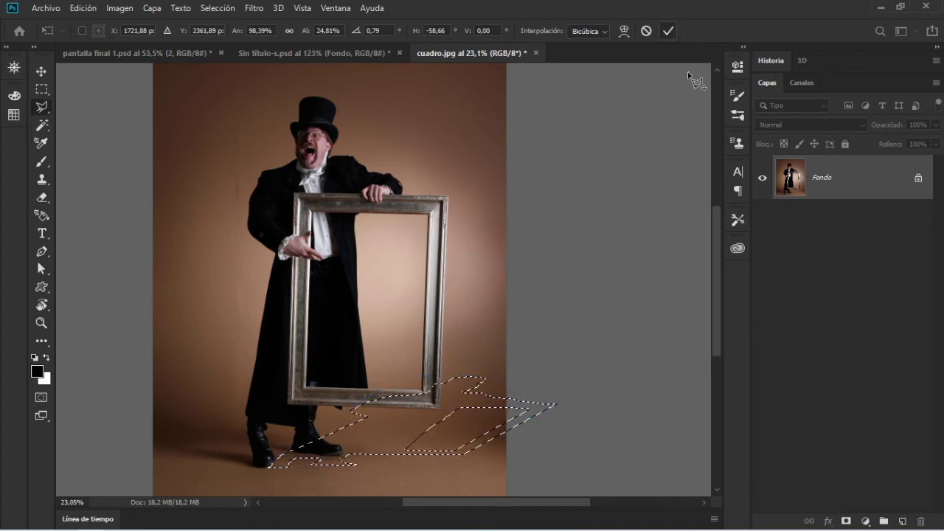
pyautogui.click(919, 180)
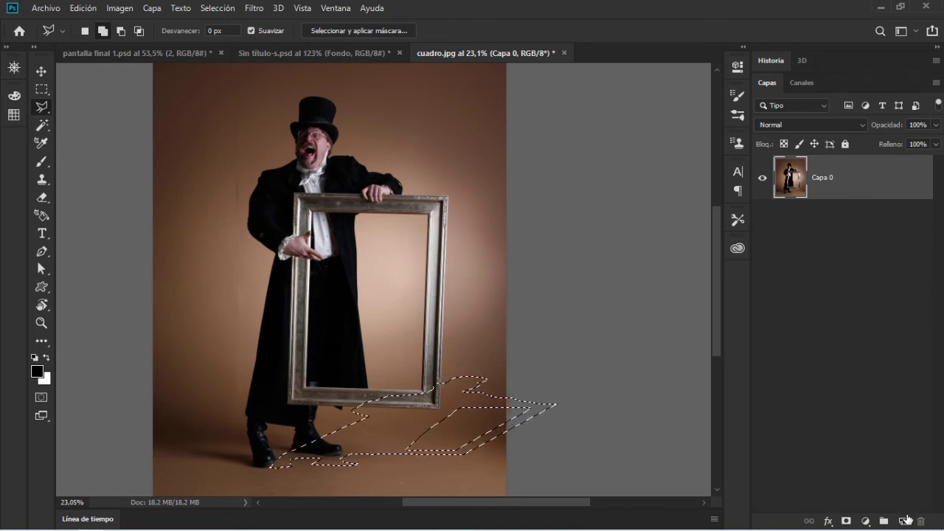
pyautogui.click(902, 520)
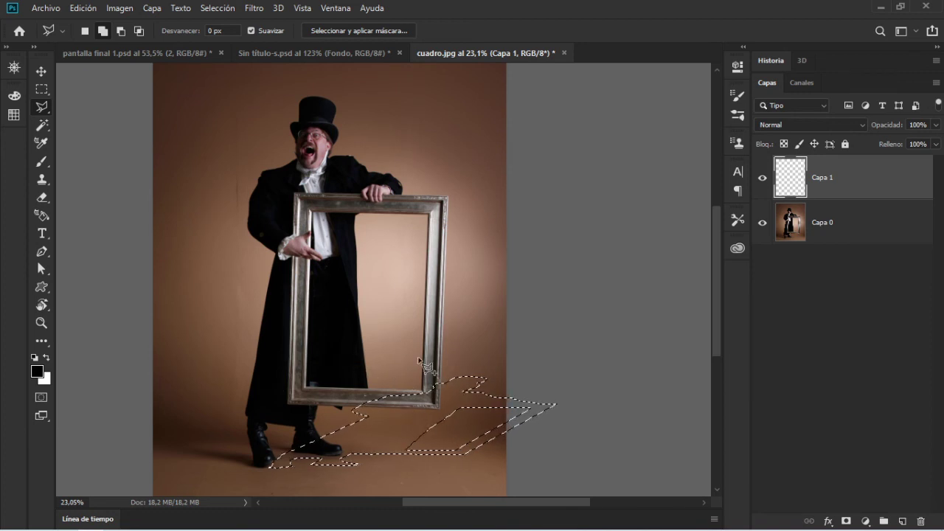
pyautogui.hotkey('alt', 'BackSpace')
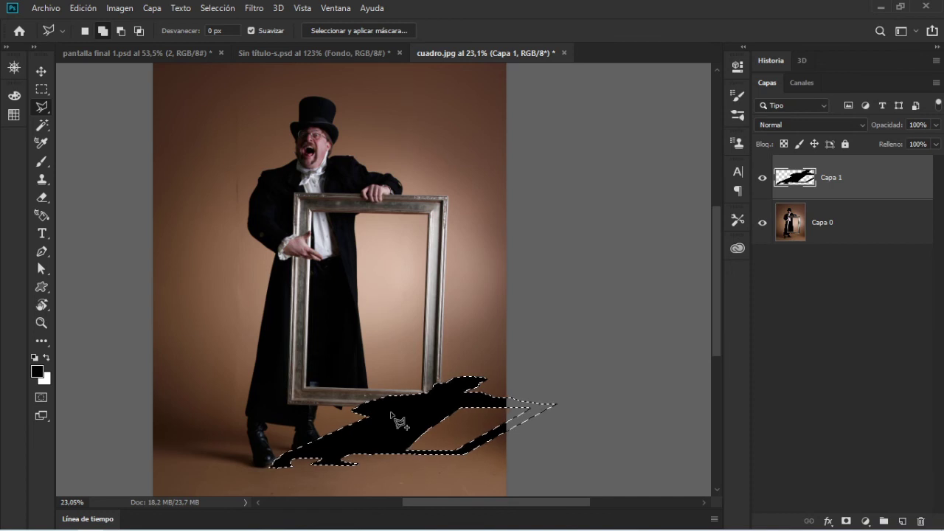
# With the Move tool, try Capa 1 shadow opacities of 54%, 21%, 23% and 43%
pyautogui.press('v')
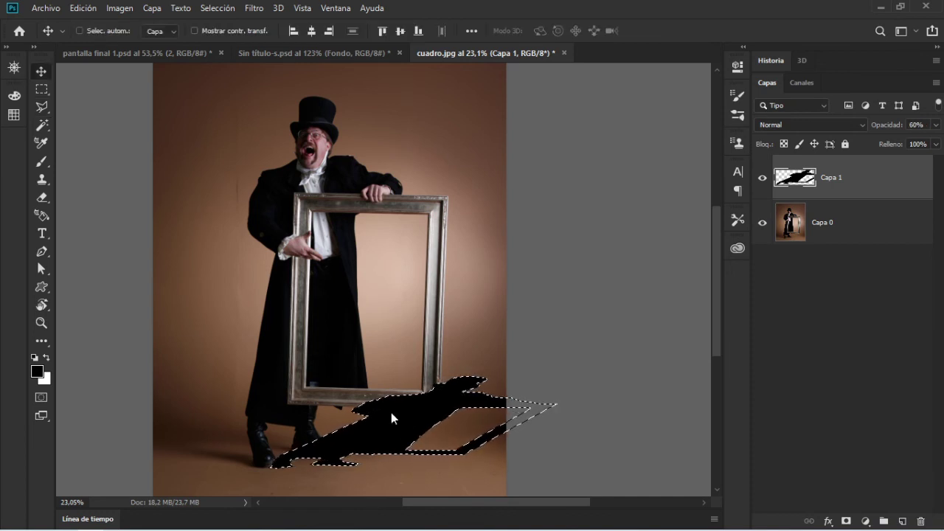
pyautogui.press('5')
pyautogui.press('4')
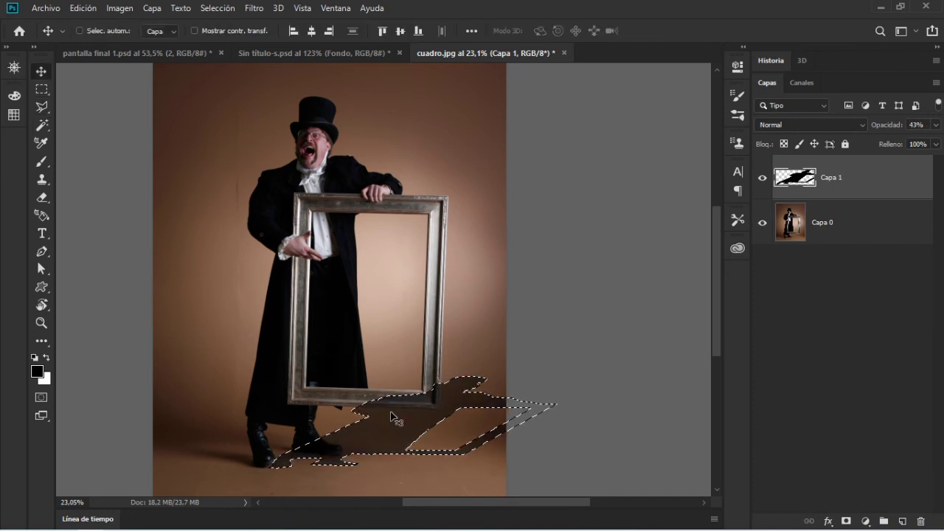
pyautogui.press('2')
pyautogui.press('1')
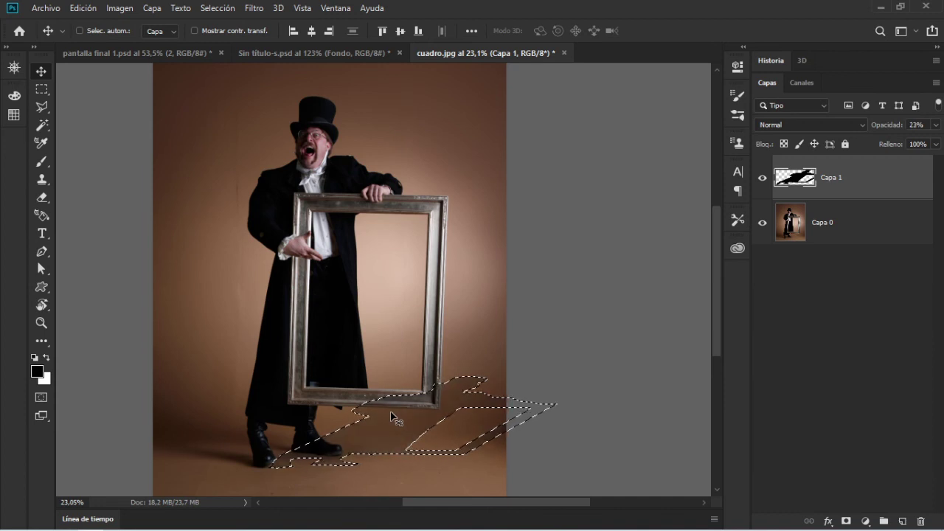
pyautogui.press('2')
pyautogui.press('3')
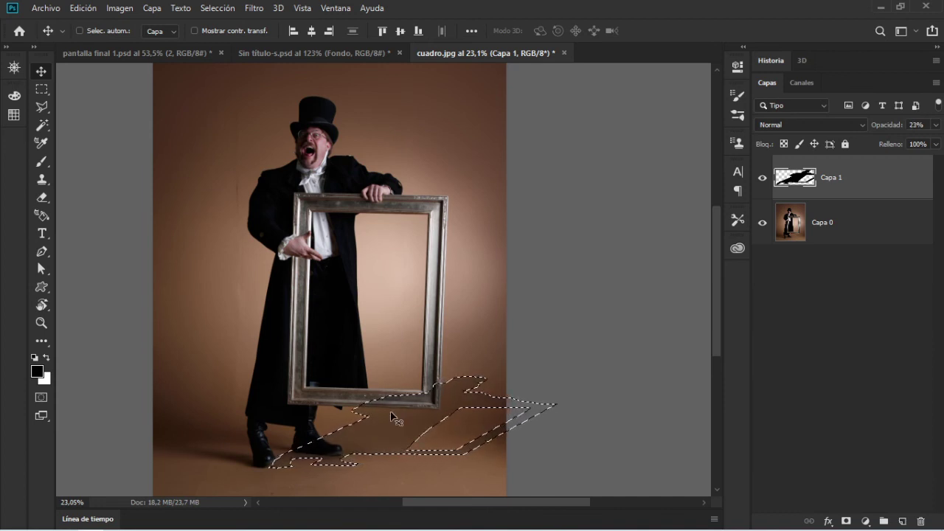
pyautogui.press('4')
pyautogui.press('3')
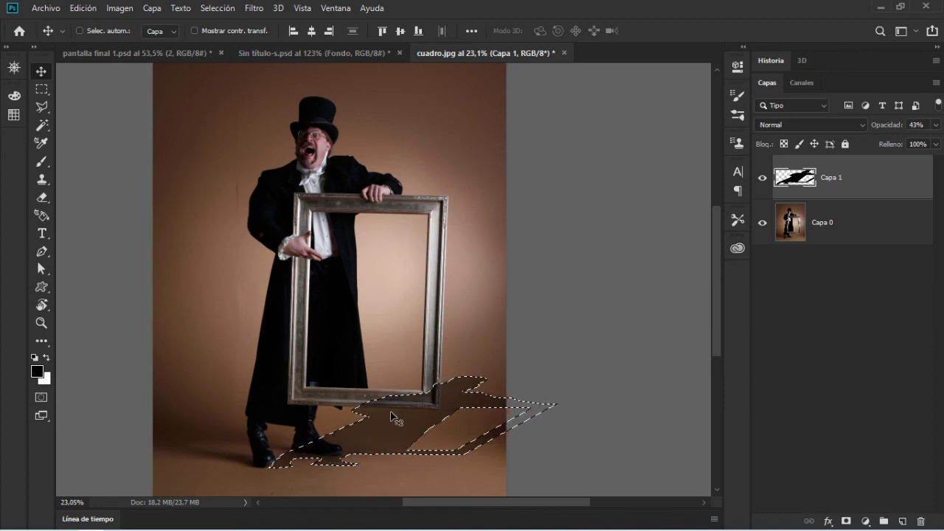
# Deselect the shadow and settle its opacity at 20% after trying 21%, 85% and 54%
pyautogui.hotkey('ctrl', 'd')
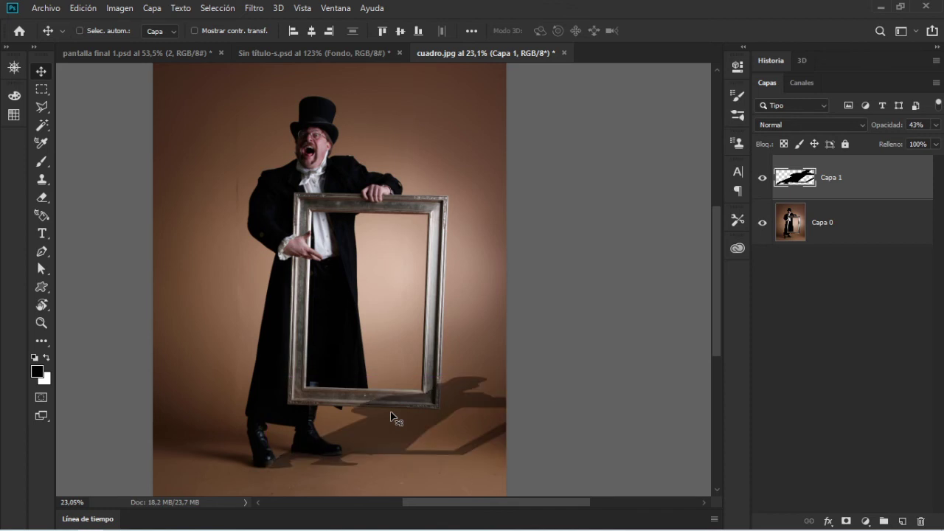
pyautogui.press('2')
pyautogui.press('1')
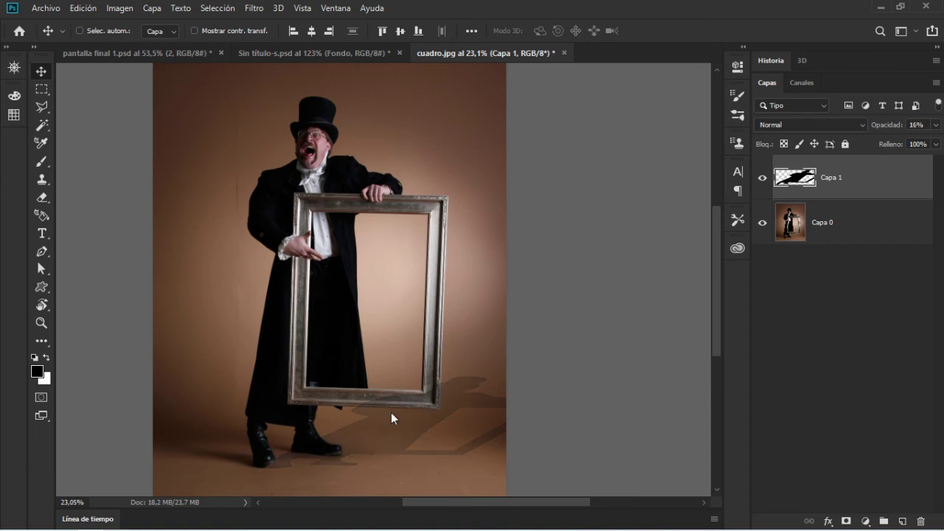
pyautogui.press('8')
pyautogui.press('5')
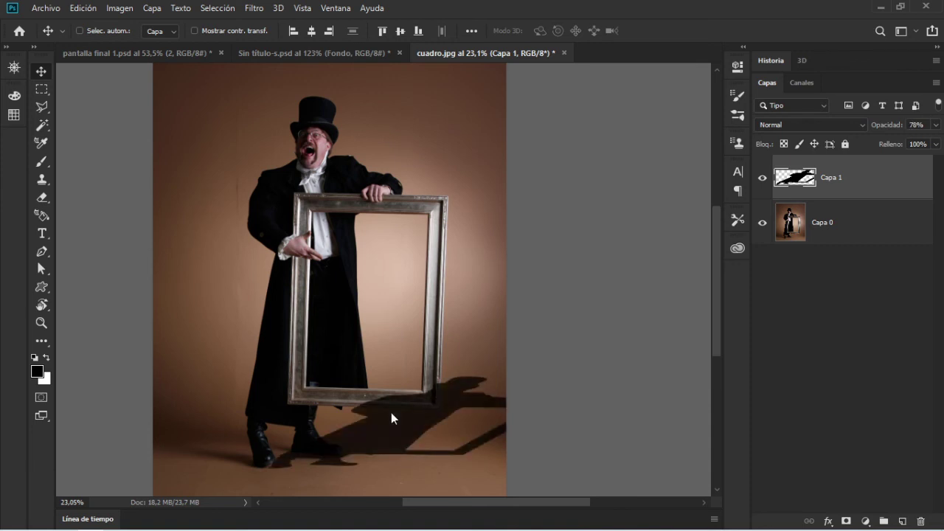
pyautogui.press('5')
pyautogui.press('4')
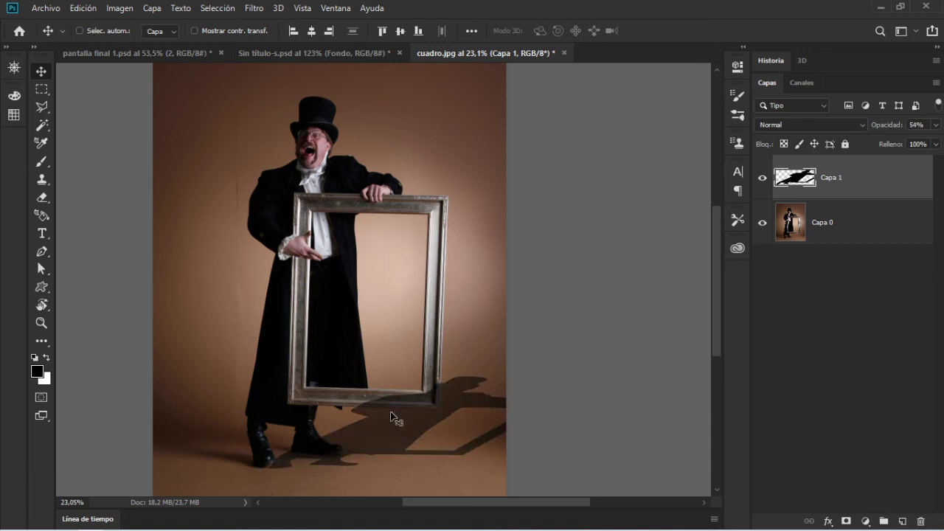
pyautogui.press('2')
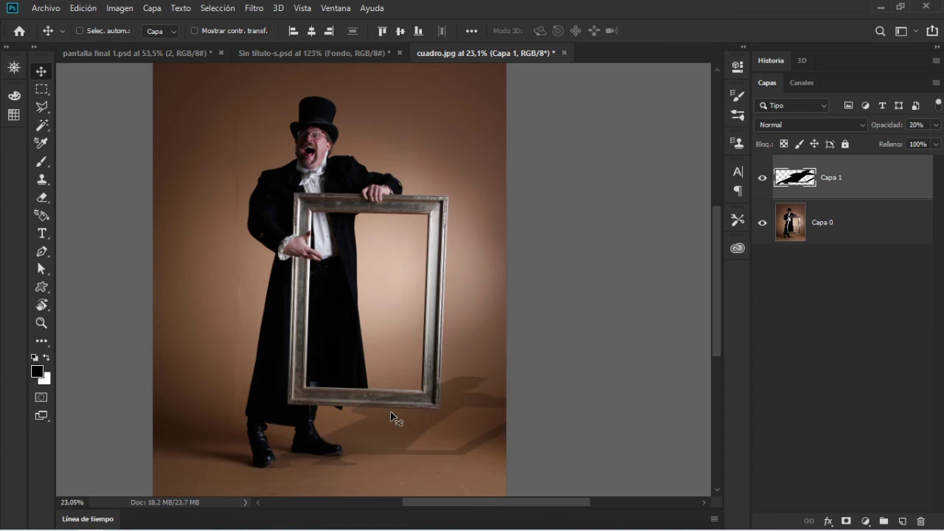
# Nudge the shadow up slightly and clear the selection outline around it
pyautogui.moveTo(347, 441)
pyautogui.mouseDown()
pyautogui.moveTo(334, 439)
pyautogui.moveTo(343, 433)
pyautogui.mouseUp()
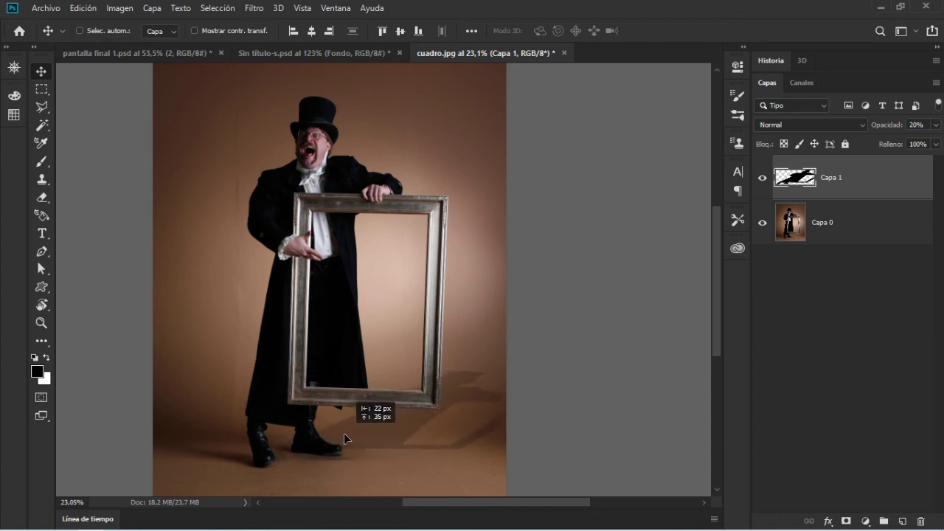
pyautogui.click(90, 10)
pyautogui.moveTo(138, 323)
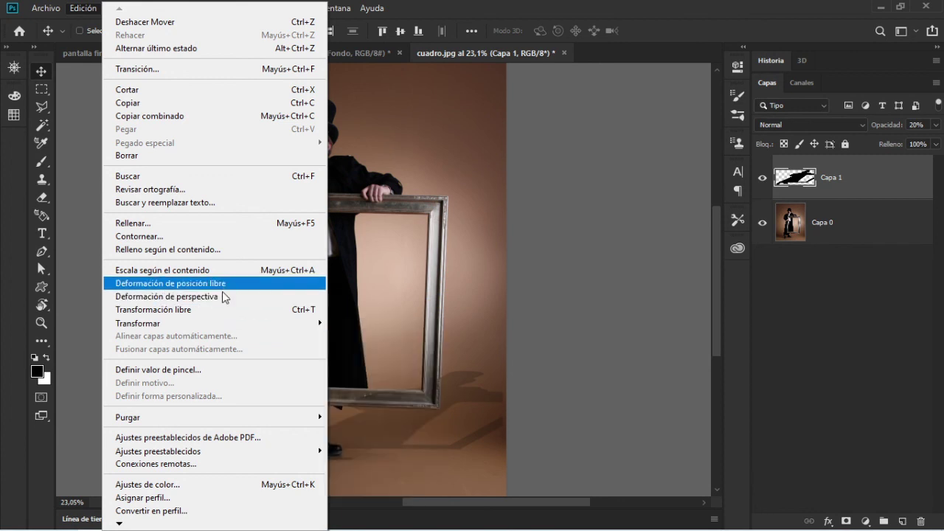
pyautogui.click(607, 265)
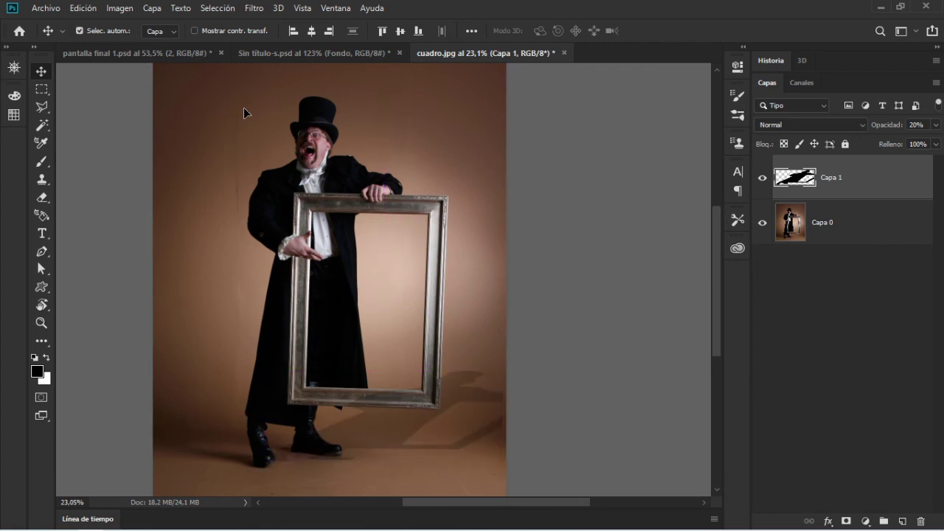
pyautogui.press('ctrl')
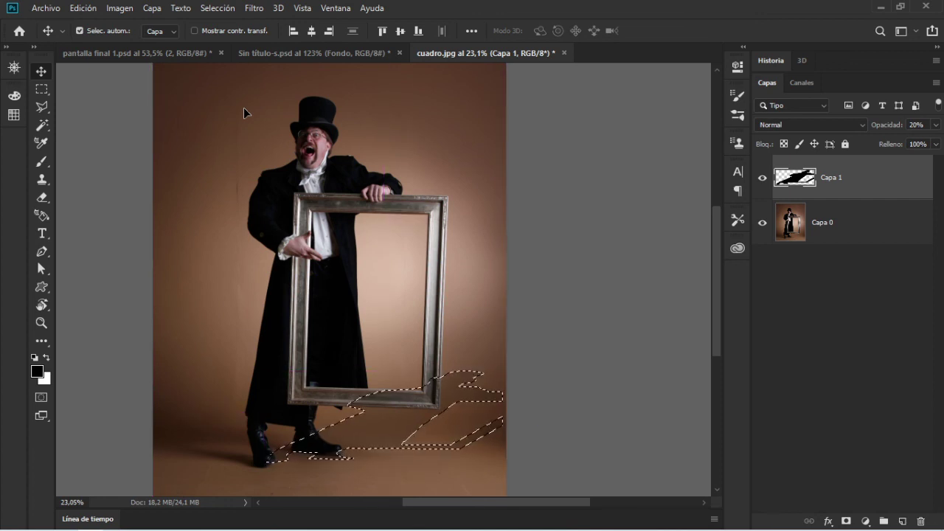
pyautogui.hotkey('ctrl', 'd')
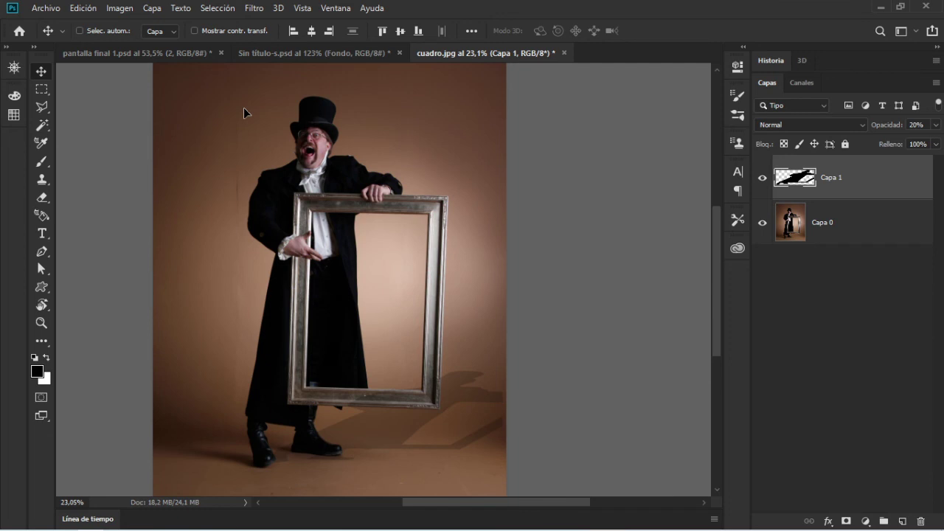
# Zoom in on the frame's lower edge, align the shadow beneath it, and deselect
pyautogui.press('z')
pyautogui.moveTo(391, 377)
pyautogui.mouseDown()
pyautogui.moveTo(423, 419)
pyautogui.moveTo(429, 404)
pyautogui.mouseUp()
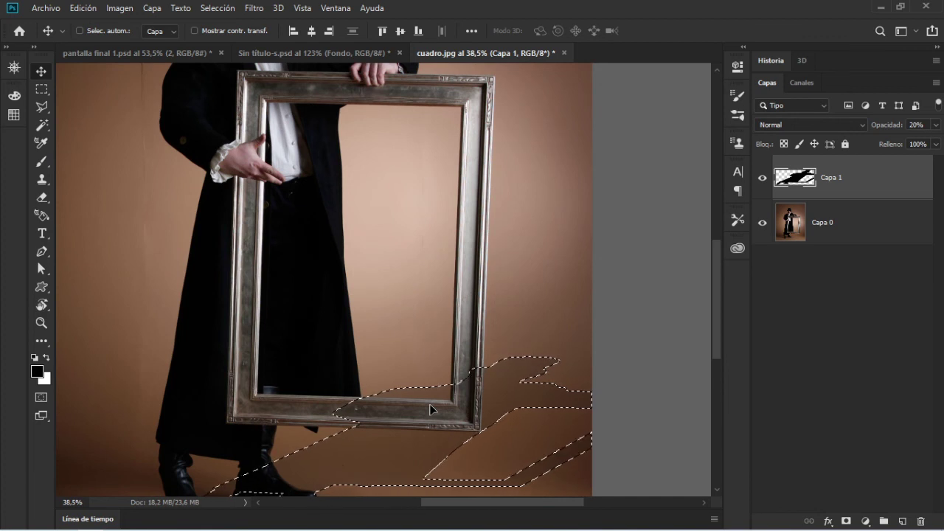
pyautogui.moveTo(429, 403); pyautogui.dragTo(442, 436)
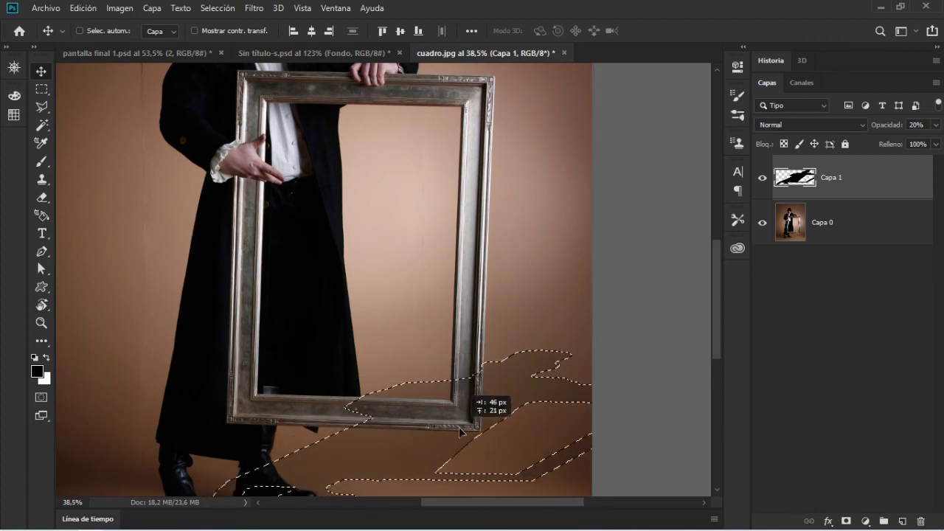
pyautogui.moveTo(441, 435); pyautogui.dragTo(448, 433)
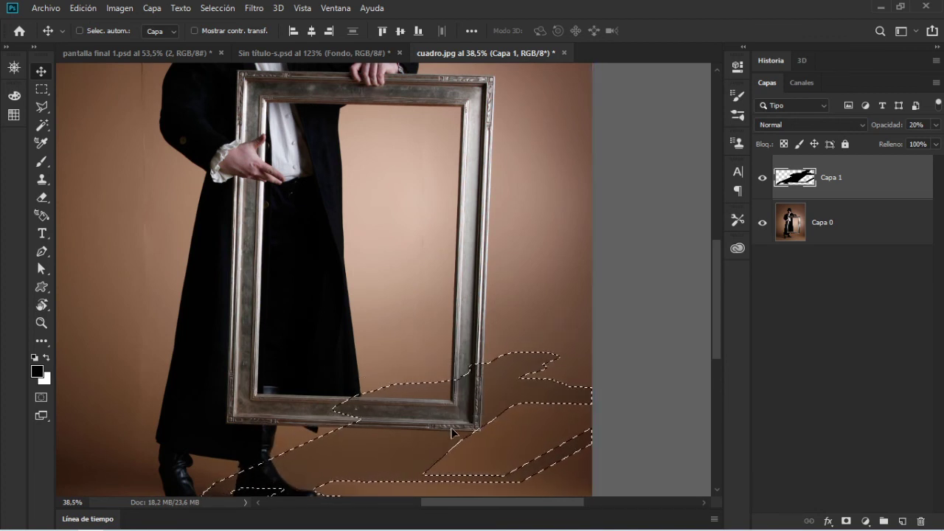
pyautogui.click(218, 8)
pyautogui.click(235, 36)
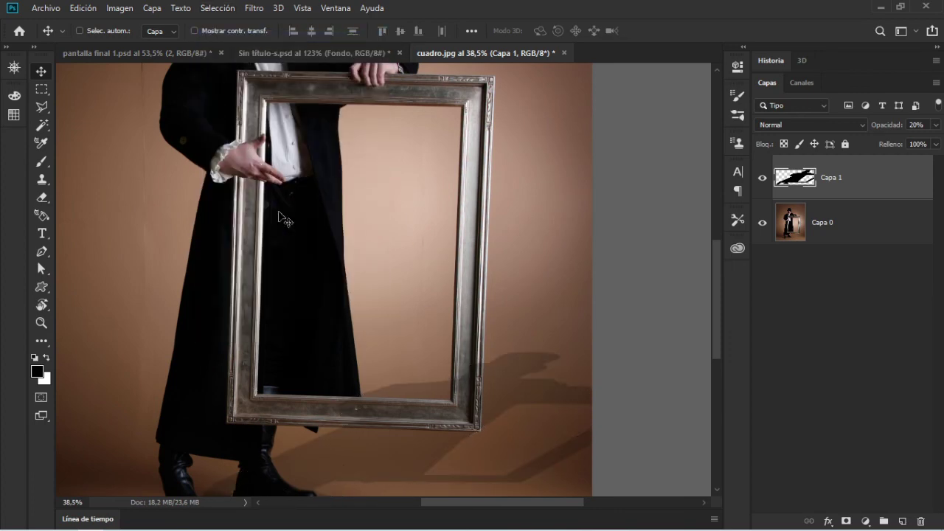